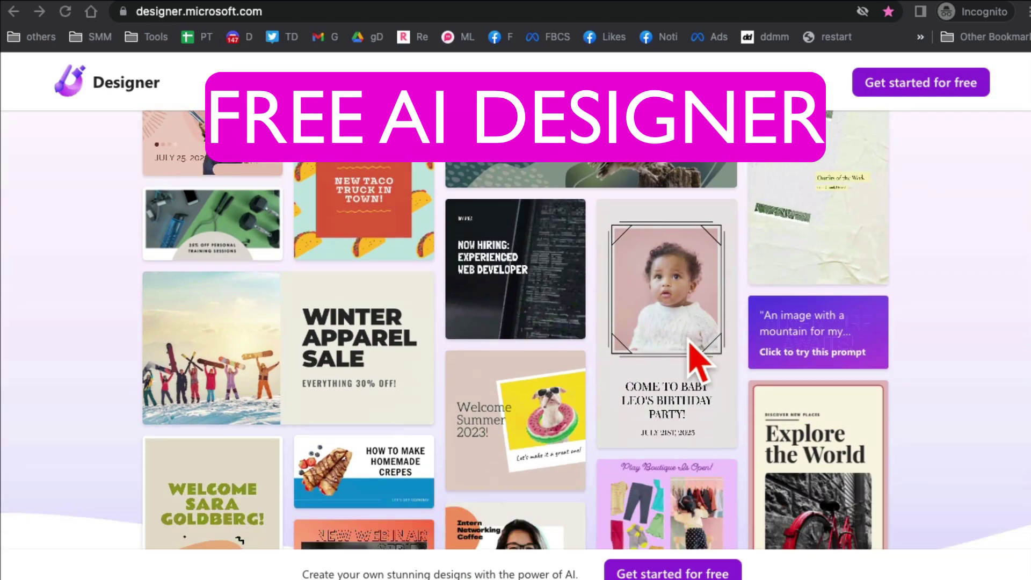
{"action": "scroll", "coordinate": [693, 355], "scroll_direction": "down", "scroll_amount": 3}
{"action": "scroll", "coordinate": [690, 419], "scroll_direction": "up", "scroll_amount": 2}
{"action": "scroll", "coordinate": [685, 357], "scroll_direction": "up", "scroll_amount": 3}
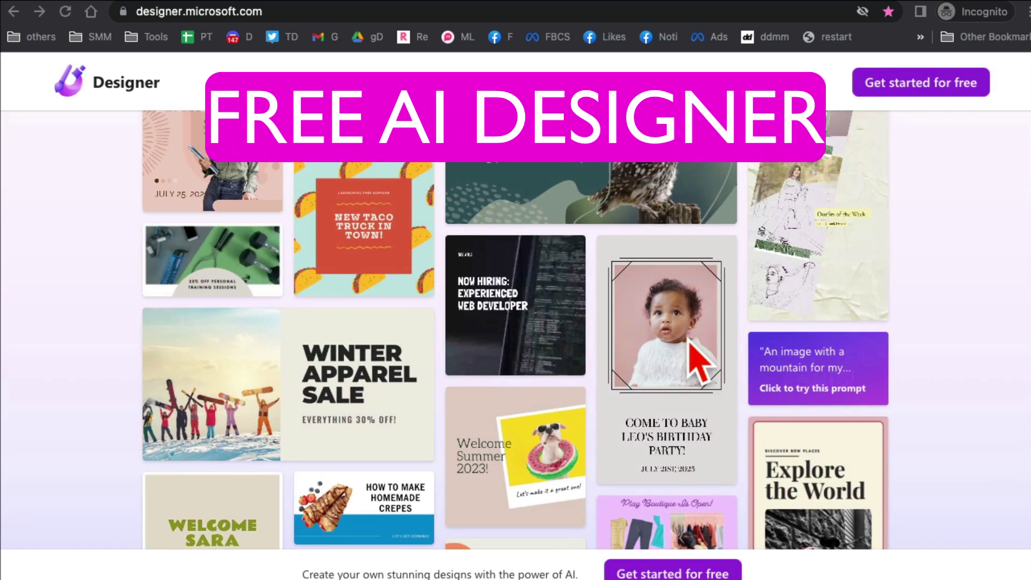
{"action": "scroll", "coordinate": [691, 355], "scroll_direction": "up", "scroll_amount": 3}
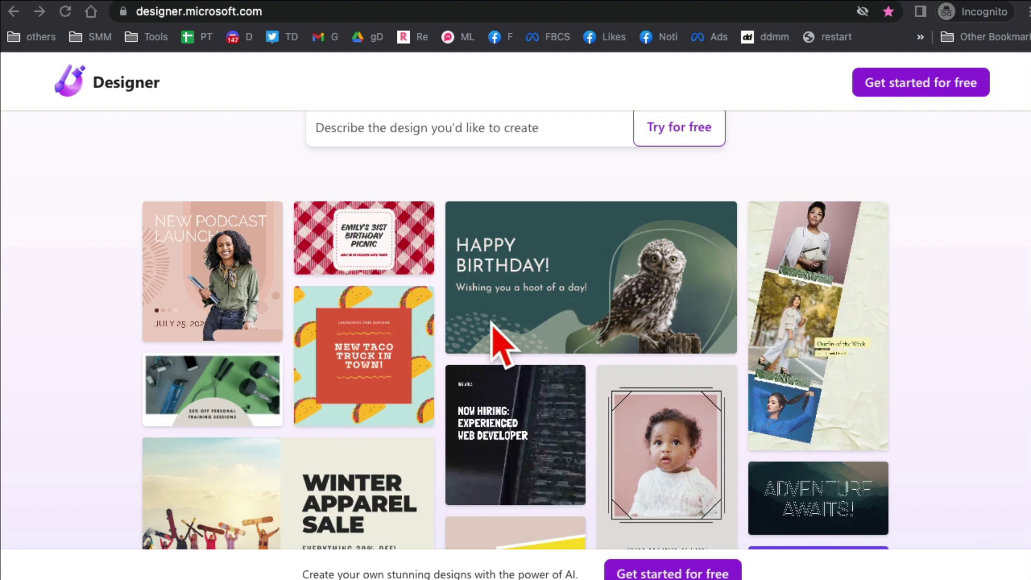
{"action": "scroll", "coordinate": [567, 340], "scroll_direction": "down", "scroll_amount": 5}
{"action": "scroll", "coordinate": [605, 350], "scroll_direction": "down", "scroll_amount": 5}
{"action": "scroll", "coordinate": [640, 349], "scroll_direction": "down", "scroll_amount": 1}
{"action": "scroll", "coordinate": [640, 350], "scroll_direction": "down", "scroll_amount": 5}
{"action": "scroll", "coordinate": [642, 353], "scroll_direction": "down", "scroll_amount": 2}
{"action": "scroll", "coordinate": [645, 346], "scroll_direction": "down", "scroll_amount": 5}
{"action": "scroll", "coordinate": [645, 346], "scroll_direction": "down", "scroll_amount": 4}
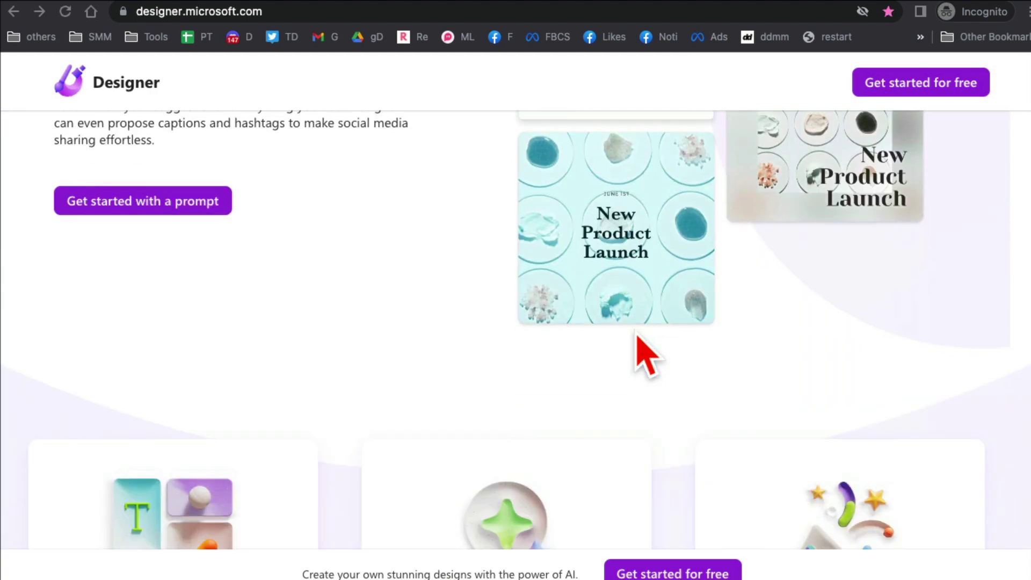
{"action": "scroll", "coordinate": [644, 355], "scroll_direction": "down", "scroll_amount": 2}
{"action": "scroll", "coordinate": [641, 346], "scroll_direction": "up", "scroll_amount": 3}
{"action": "scroll", "coordinate": [639, 347], "scroll_direction": "up", "scroll_amount": 3}
{"action": "scroll", "coordinate": [613, 330], "scroll_direction": "up", "scroll_amount": 3}
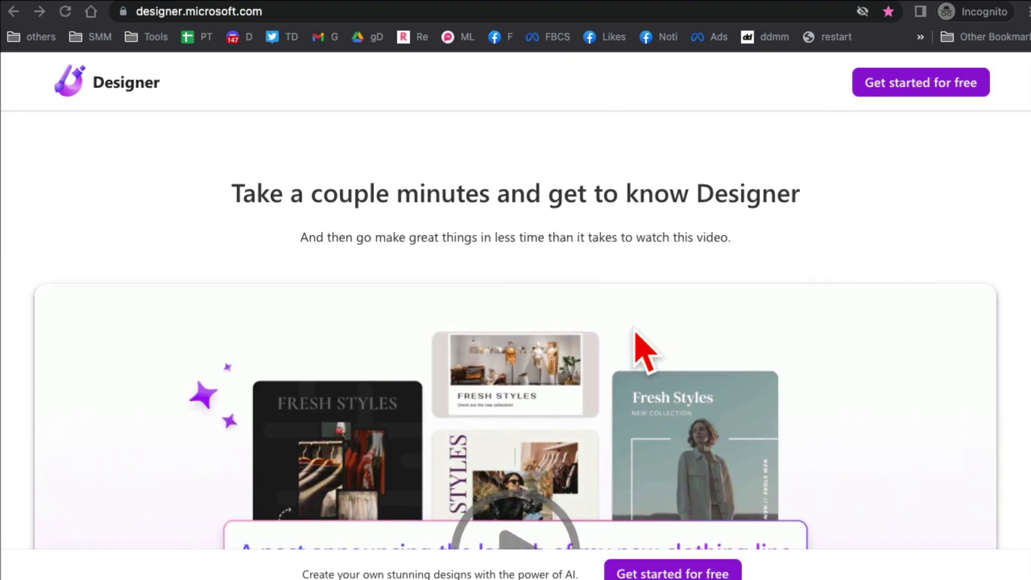
{"action": "scroll", "coordinate": [253, 166], "scroll_direction": "up", "scroll_amount": 3}
{"action": "scroll", "coordinate": [290, 202], "scroll_direction": "up", "scroll_amount": 5}
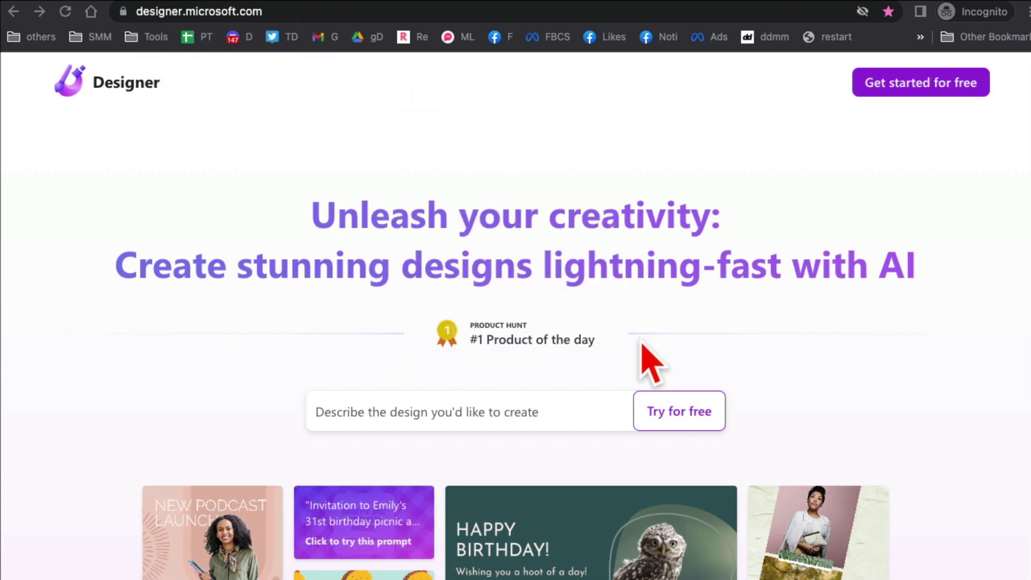
{"action": "scroll", "coordinate": [645, 355], "scroll_direction": "down", "scroll_amount": 2}
{"action": "scroll", "coordinate": [749, 312], "scroll_direction": "down", "scroll_amount": 2}
{"action": "scroll", "coordinate": [847, 375], "scroll_direction": "down", "scroll_amount": 3}
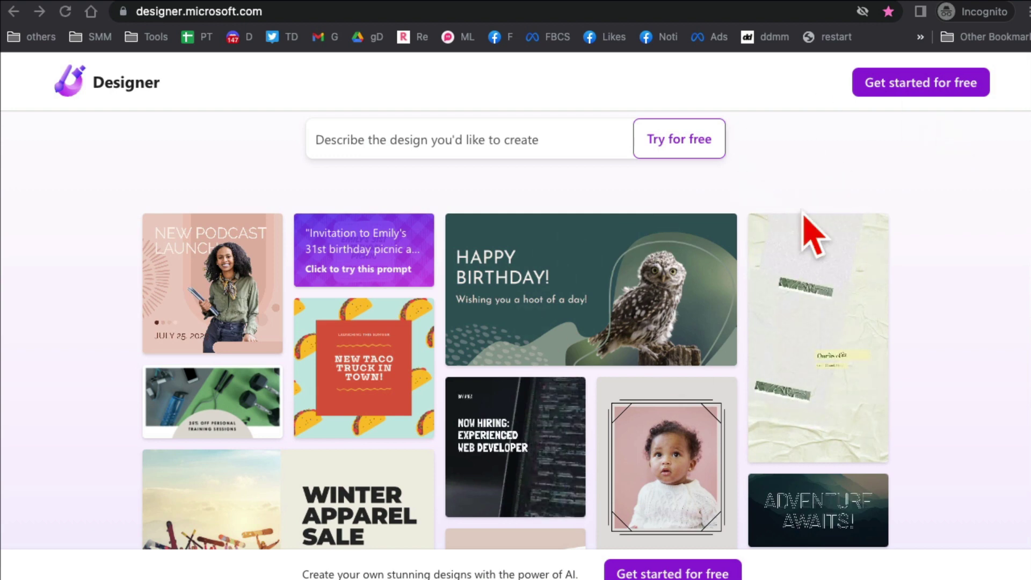
{"action": "scroll", "coordinate": [870, 344], "scroll_direction": "down", "scroll_amount": 2}
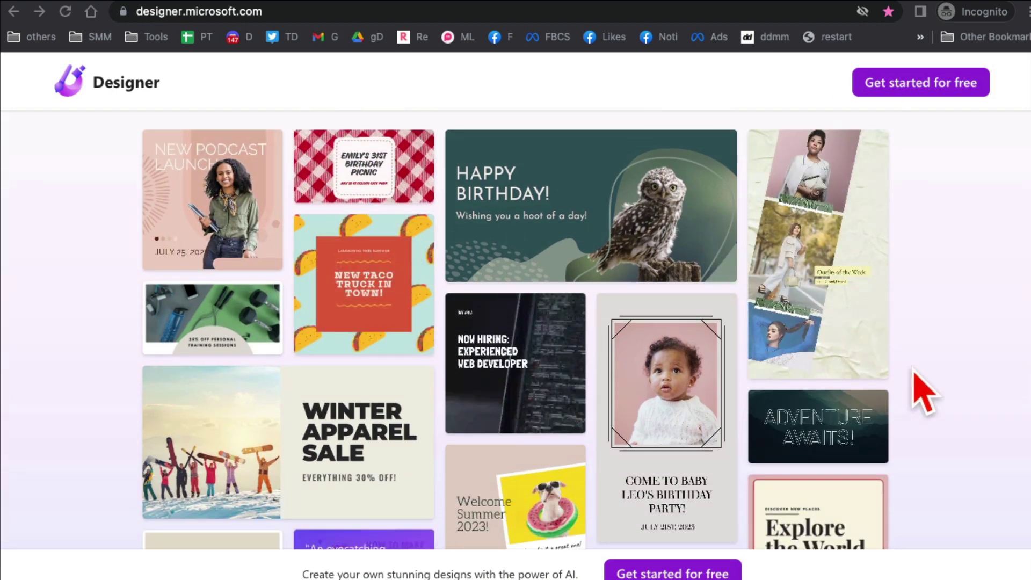
{"action": "scroll", "coordinate": [922, 393], "scroll_direction": "down", "scroll_amount": 3}
{"action": "scroll", "coordinate": [806, 386], "scroll_direction": "down", "scroll_amount": 2}
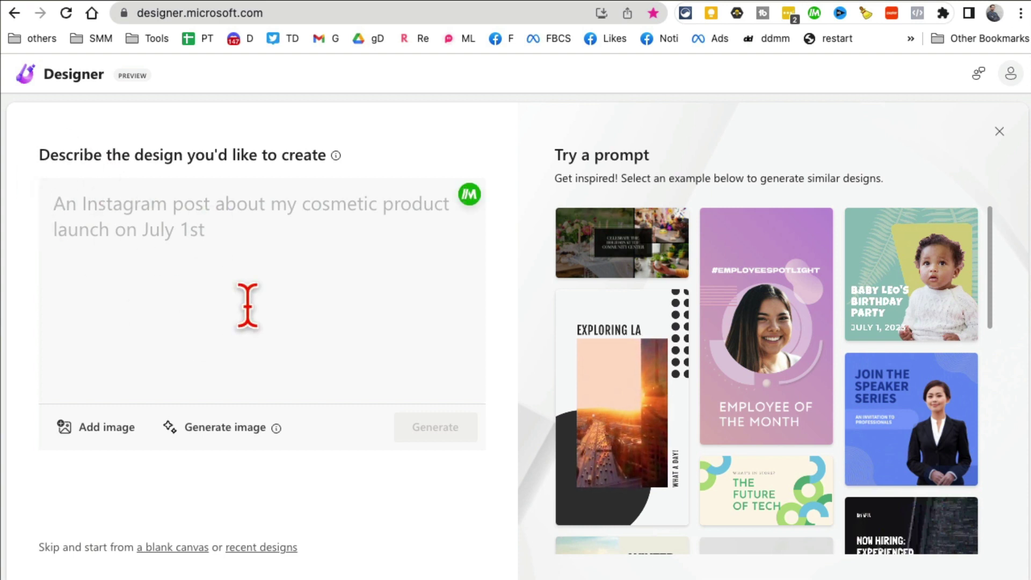
{"action": "type", "text": "an instagram post to announce the launch of new ice cream flavor"}
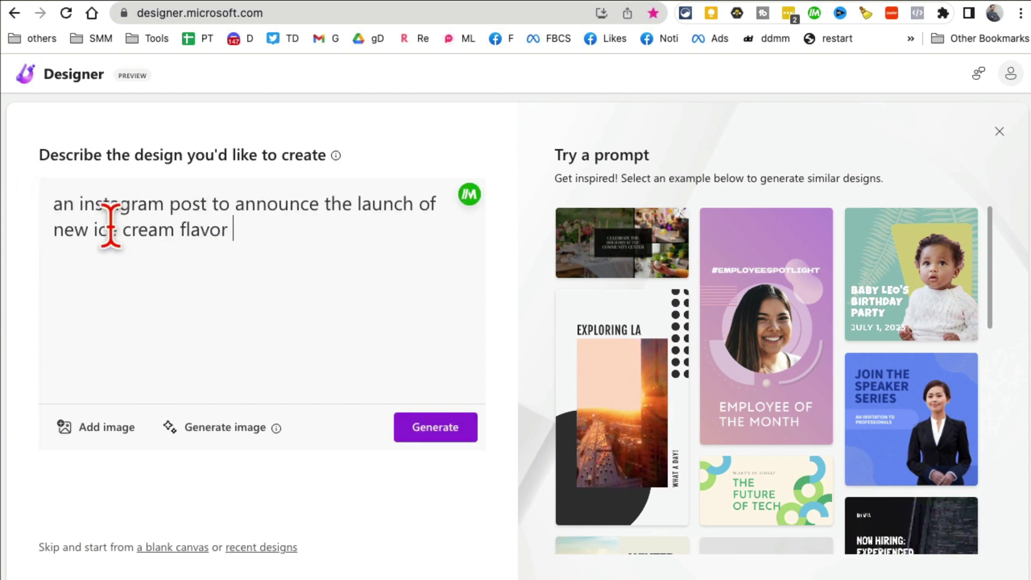
- Capitalise the first letter of the Instagram ice cream flavor launch prompt
{"action": "key", "text": "BackSpace"}
{"action": "type", "text": "A"}
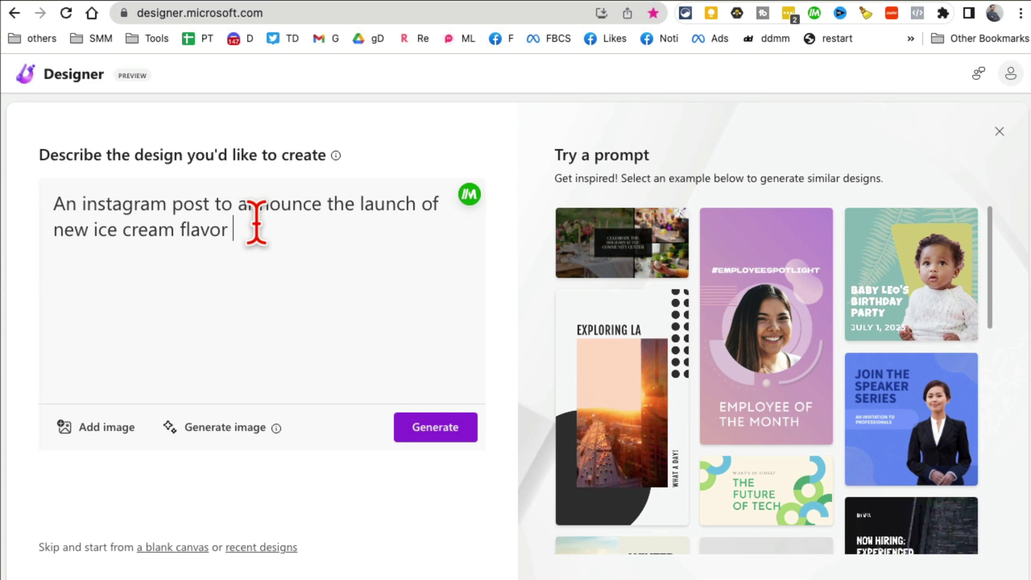
- Generate designs from the ice cream prompt, preview two designs, and select the prompt text
{"action": "left_click", "coordinate": [429, 443]}
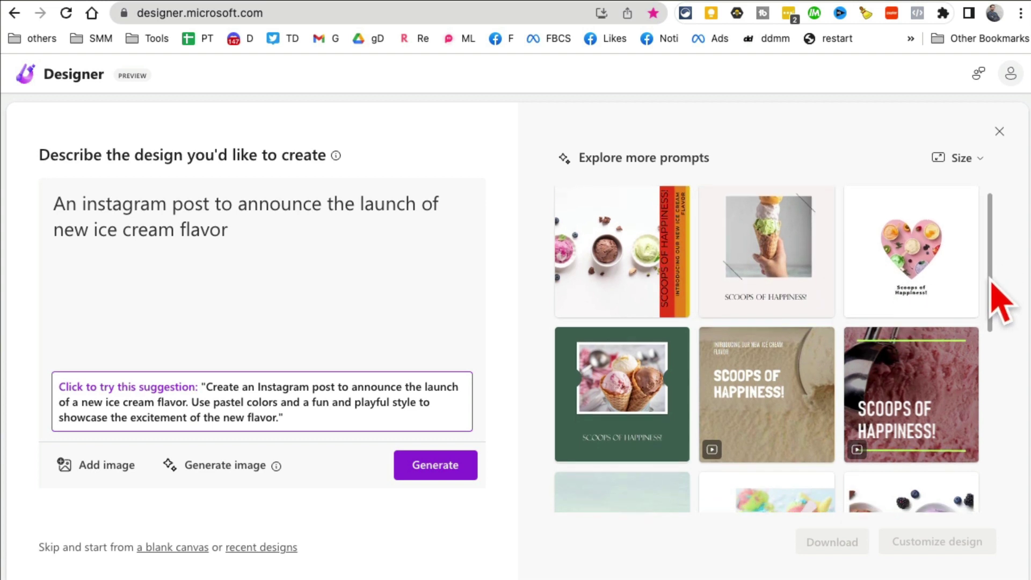
{"action": "scroll", "coordinate": [992, 290], "scroll_direction": "down", "scroll_amount": 2}
{"action": "left_click", "coordinate": [778, 357]}
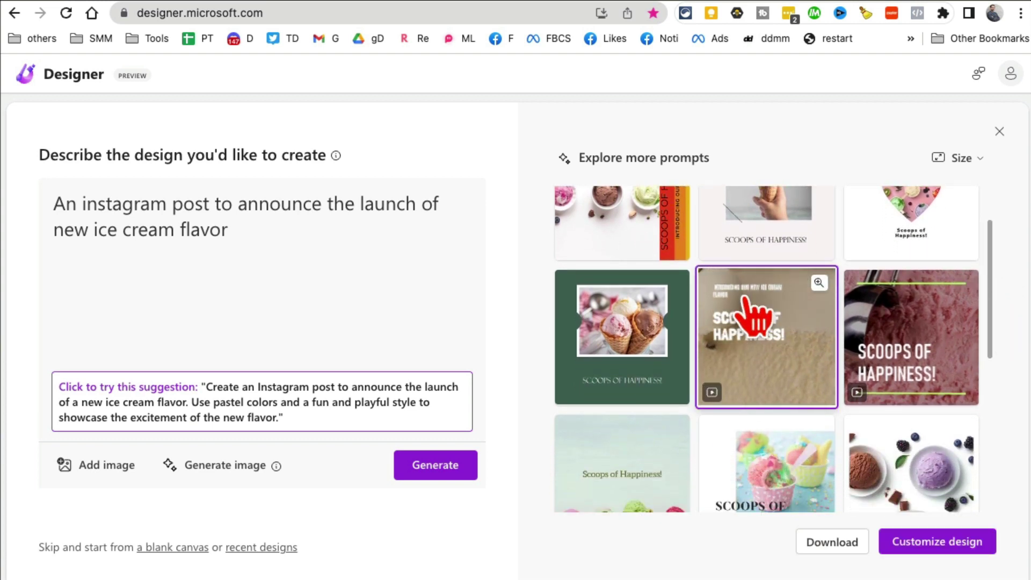
{"action": "left_click", "coordinate": [655, 373]}
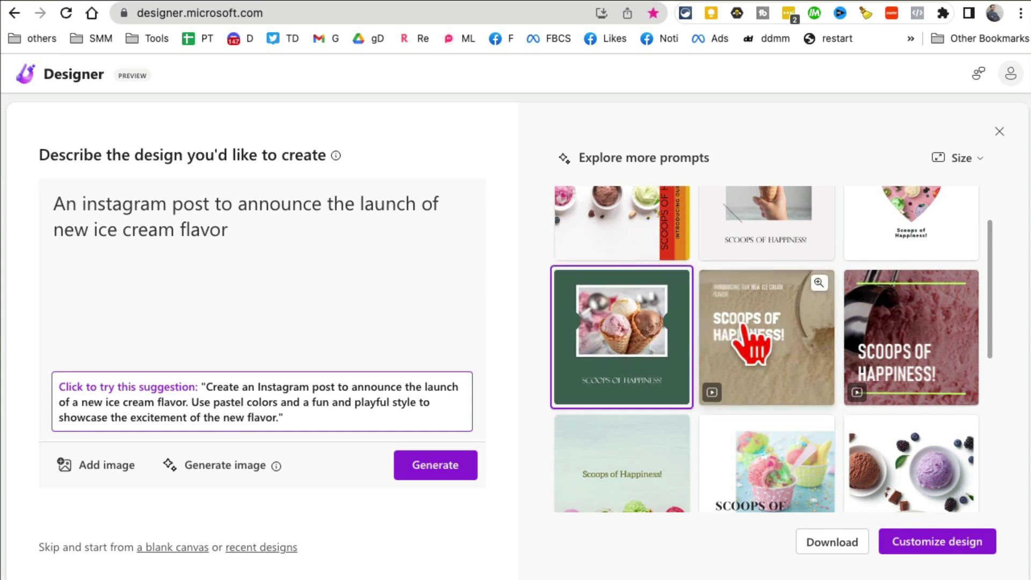
{"action": "scroll", "coordinate": [806, 355], "scroll_direction": "down", "scroll_amount": 2}
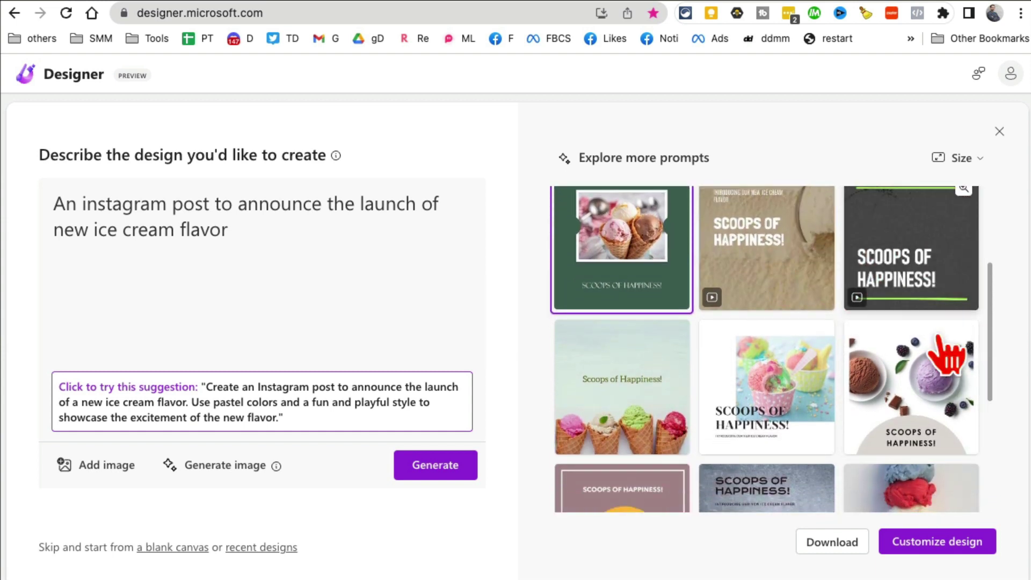
{"action": "mouse_move", "coordinate": [990, 368]}
{"action": "left_mouse_down"}
{"action": "mouse_move", "coordinate": [996, 503]}
{"action": "mouse_move", "coordinate": [990, 253]}
{"action": "mouse_move", "coordinate": [1001, 431]}
{"action": "left_mouse_up"}
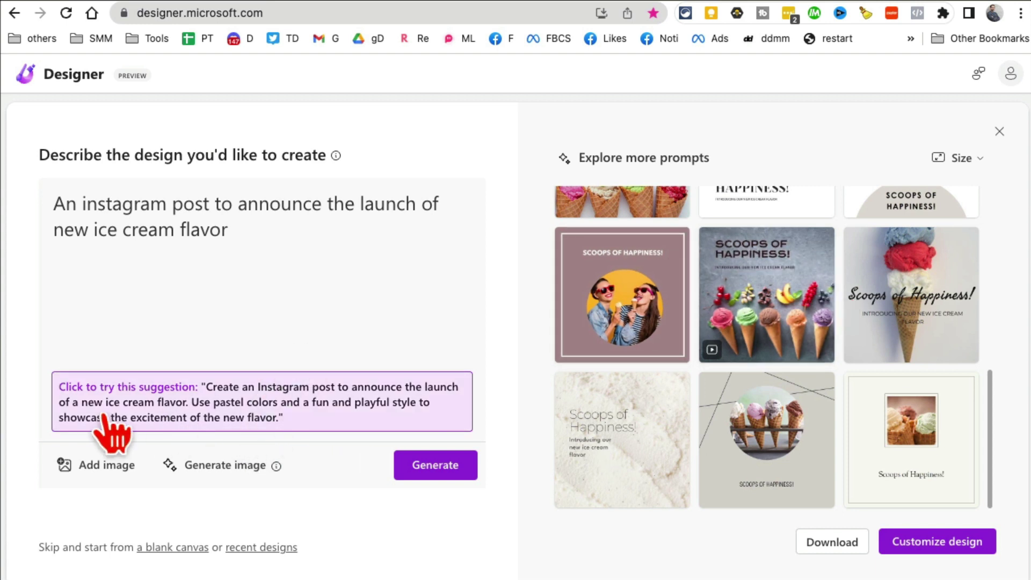
{"action": "left_click_drag", "start_coordinate": [257, 233], "coordinate": [53, 194]}
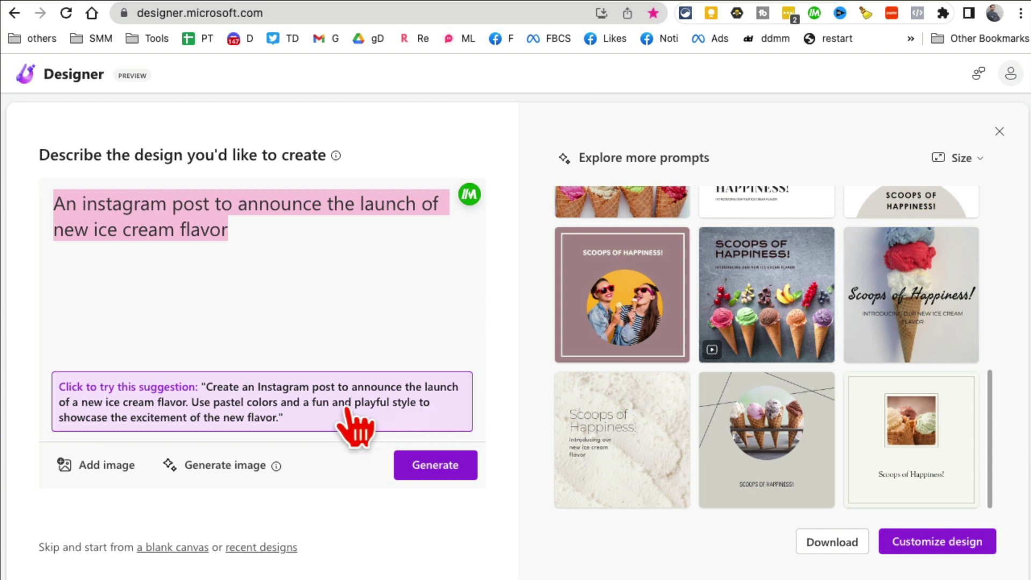
- Regenerate designs from the pastel, playful suggested prompt and pick the teal ice cream cone design
{"action": "left_click", "coordinate": [354, 418]}
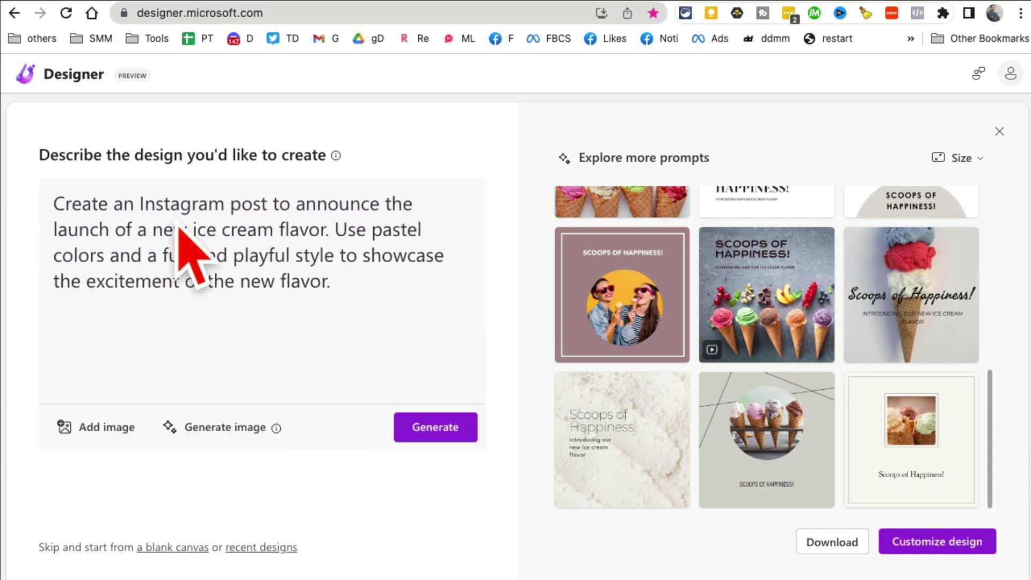
{"action": "left_click", "coordinate": [435, 426]}
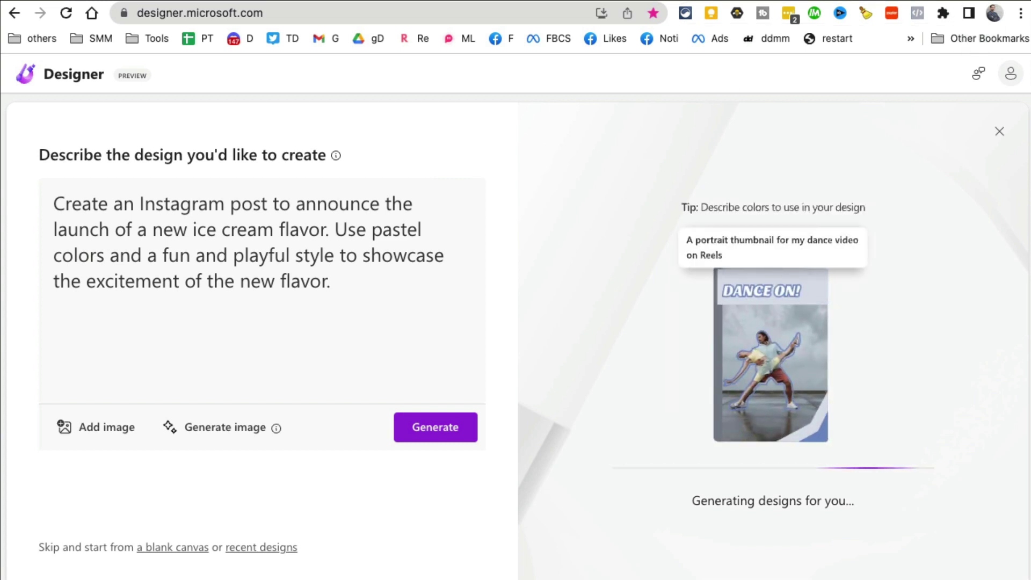
{"action": "scroll", "coordinate": [911, 273], "scroll_direction": "down", "scroll_amount": 2}
{"action": "scroll", "coordinate": [910, 273], "scroll_direction": "down", "scroll_amount": 2}
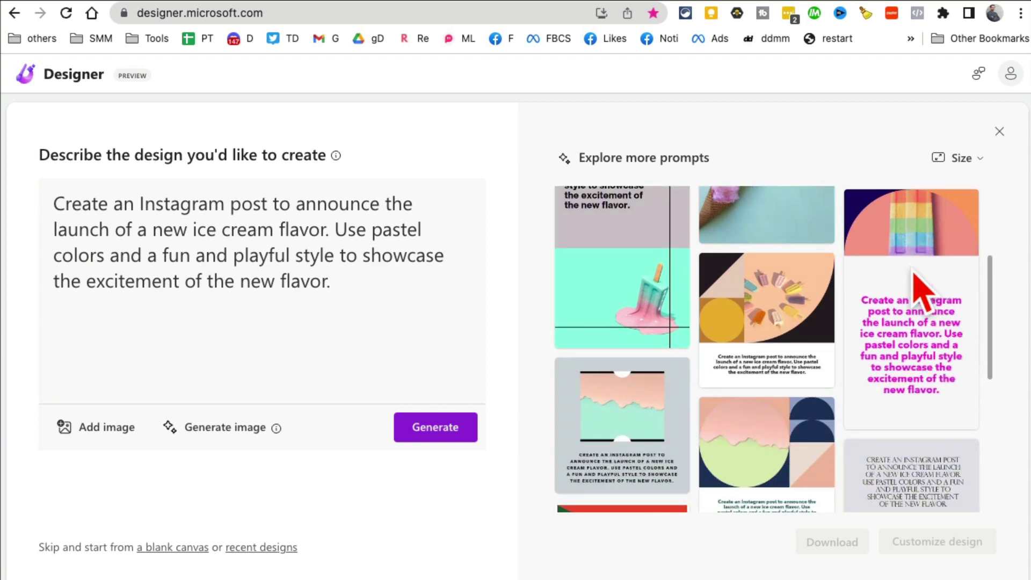
{"action": "scroll", "coordinate": [912, 274], "scroll_direction": "down", "scroll_amount": 3}
{"action": "scroll", "coordinate": [914, 276], "scroll_direction": "down", "scroll_amount": 3}
{"action": "scroll", "coordinate": [918, 289], "scroll_direction": "down", "scroll_amount": 1}
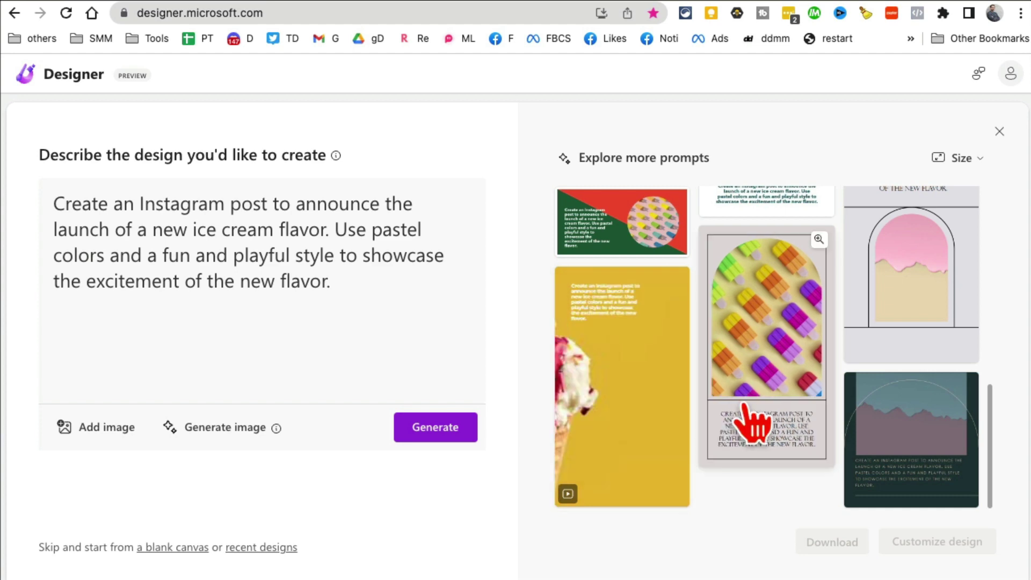
{"action": "scroll", "coordinate": [757, 423], "scroll_direction": "up", "scroll_amount": 2}
{"action": "scroll", "coordinate": [771, 425], "scroll_direction": "up", "scroll_amount": 4}
{"action": "scroll", "coordinate": [786, 309], "scroll_direction": "up", "scroll_amount": 3}
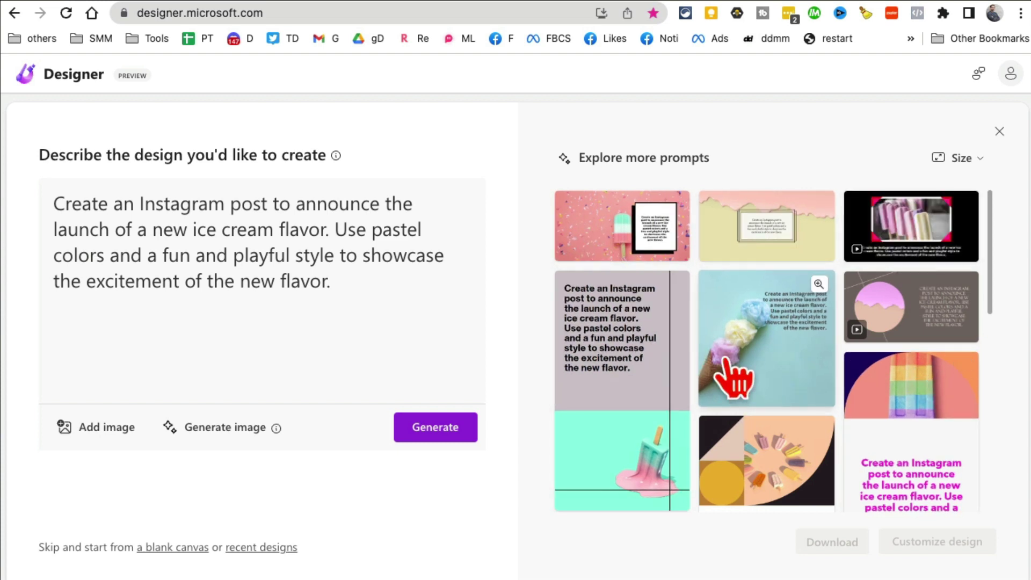
{"action": "mouse_move", "coordinate": [767, 339]}
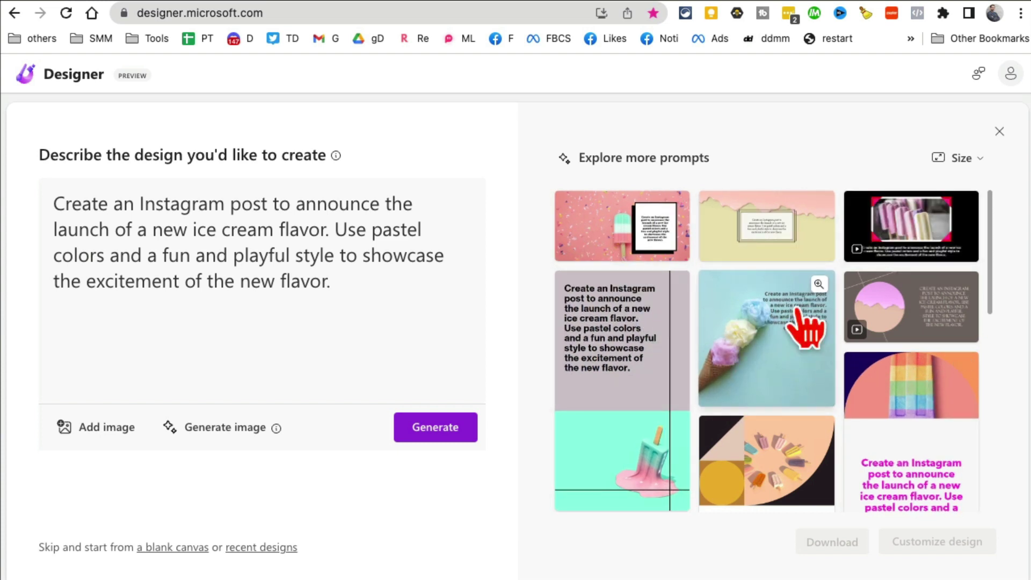
{"action": "scroll", "coordinate": [830, 318], "scroll_direction": "down", "scroll_amount": 1}
{"action": "left_click", "coordinate": [766, 338]}
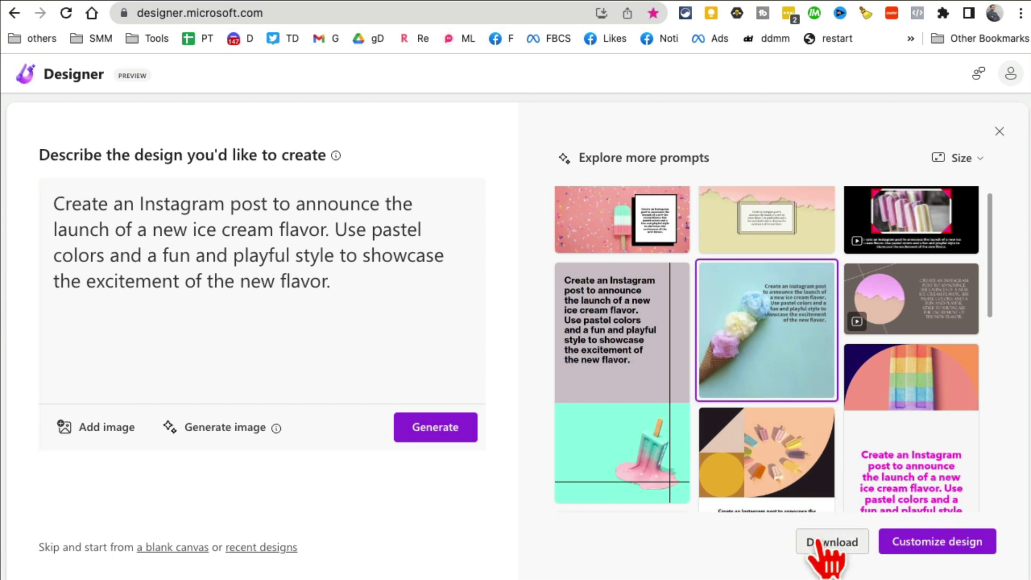
- Check the size choices, then open the teal ice cream cone design in the editor
{"action": "left_click", "coordinate": [963, 161]}
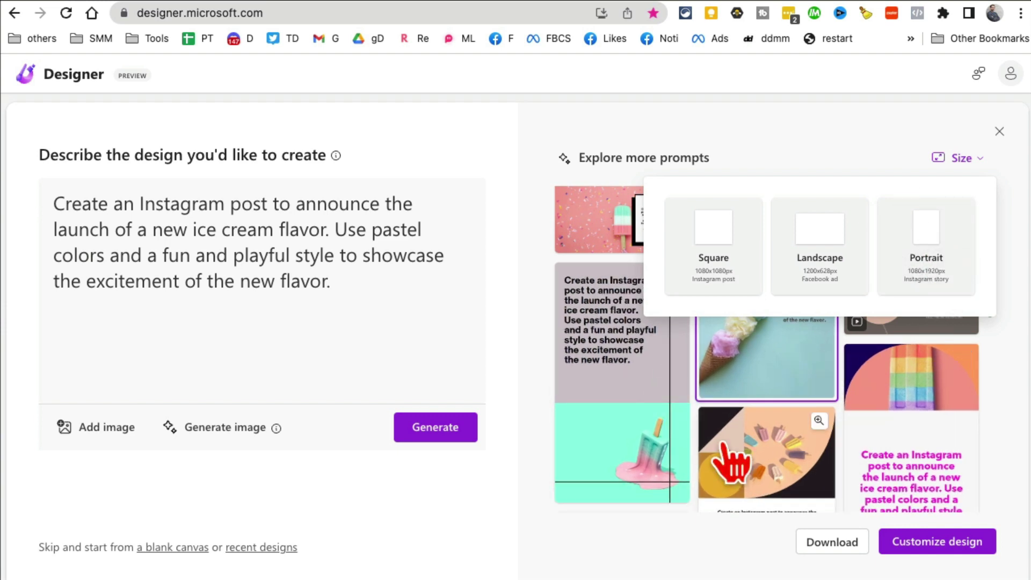
{"action": "left_click", "coordinate": [709, 537]}
{"action": "mouse_move", "coordinate": [766, 347]}
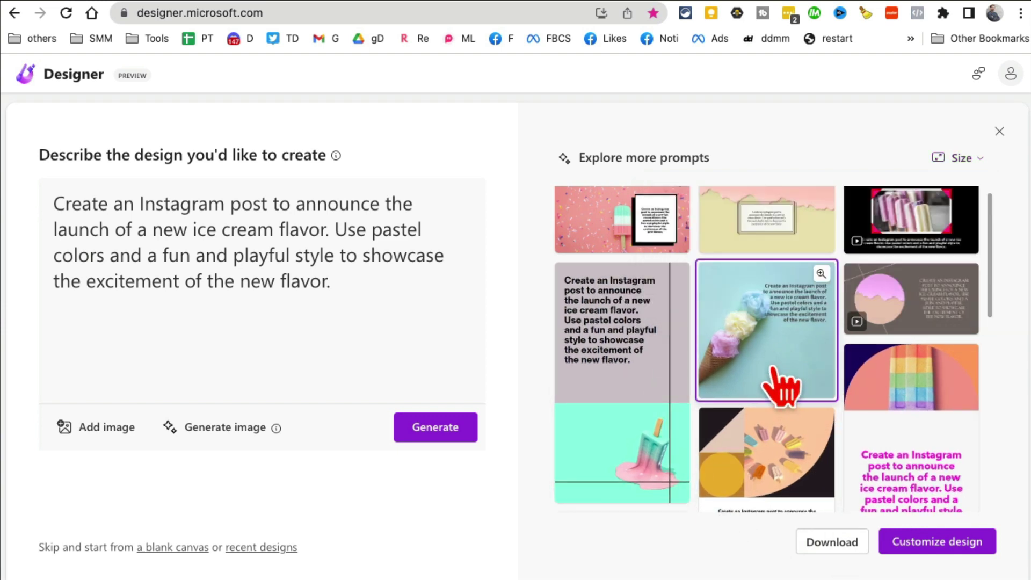
{"action": "left_click", "coordinate": [936, 541]}
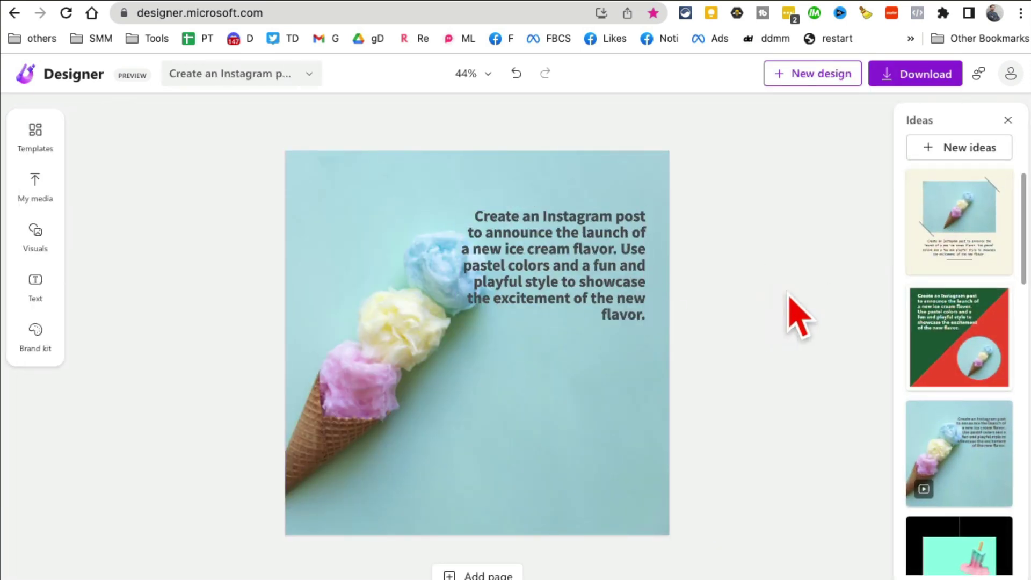
{"action": "scroll", "coordinate": [960, 299], "scroll_direction": "down", "scroll_amount": 1}
{"action": "scroll", "coordinate": [967, 298], "scroll_direction": "down", "scroll_amount": 2}
{"action": "scroll", "coordinate": [973, 288], "scroll_direction": "down", "scroll_amount": 3}
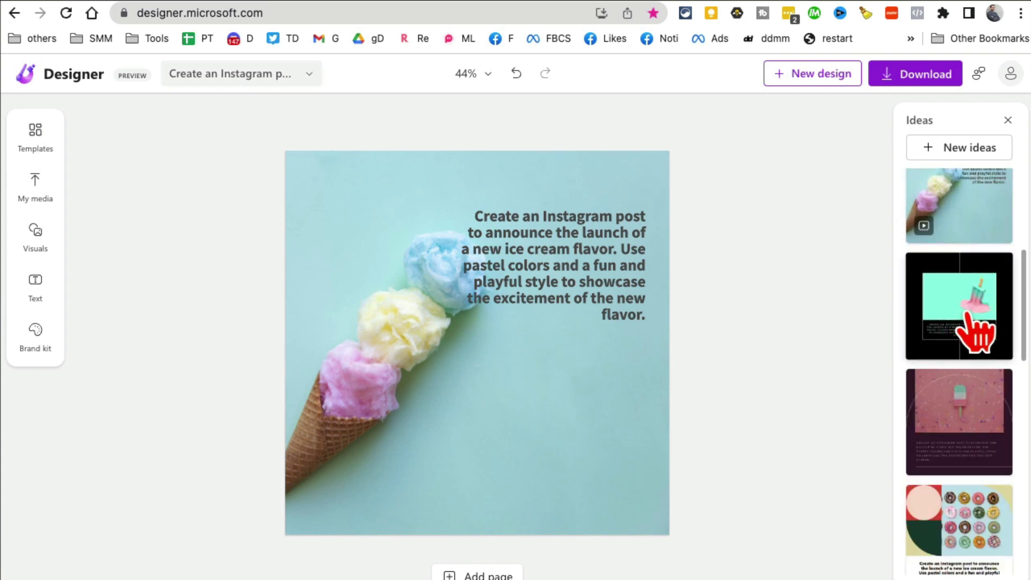
{"action": "scroll", "coordinate": [973, 334], "scroll_direction": "down", "scroll_amount": 2}
{"action": "scroll", "coordinate": [973, 339], "scroll_direction": "down", "scroll_amount": 4}
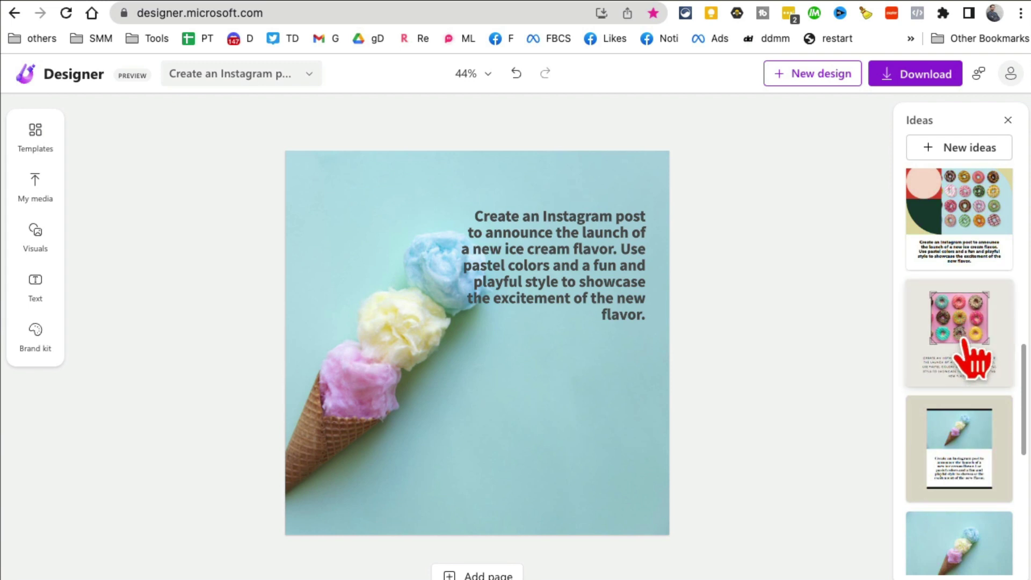
- Compare layout ideas, settle on the torn-paper ice cream layout, and browse templates and media
{"action": "left_click", "coordinate": [963, 340]}
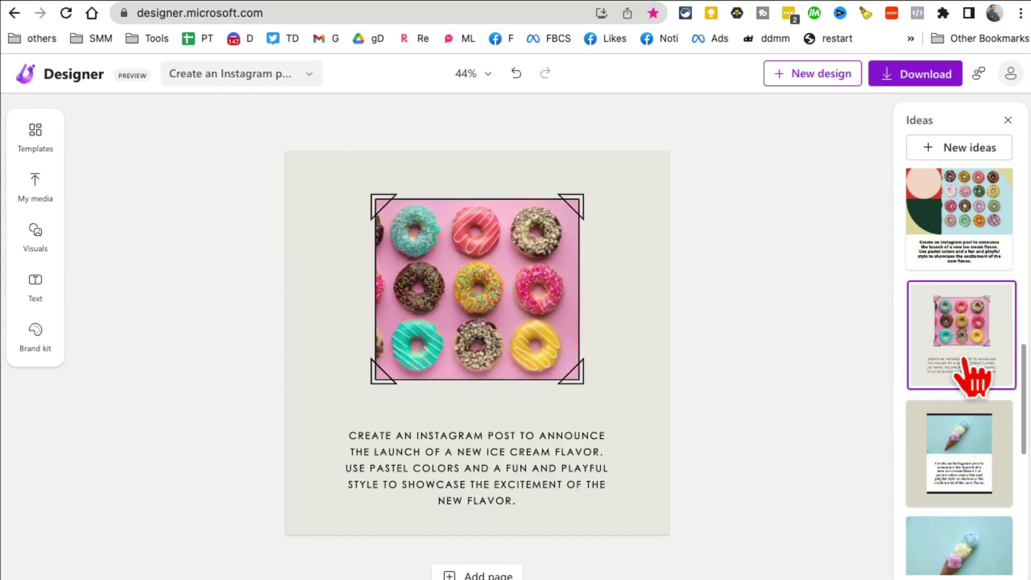
{"action": "scroll", "coordinate": [974, 374], "scroll_direction": "down", "scroll_amount": 3}
{"action": "left_click", "coordinate": [943, 341]}
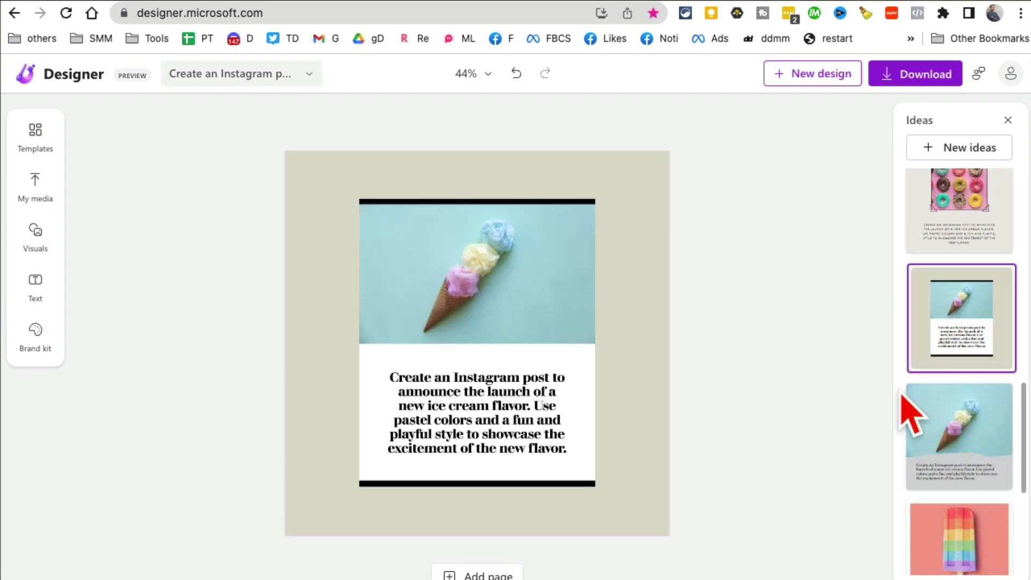
{"action": "left_click", "coordinate": [949, 440]}
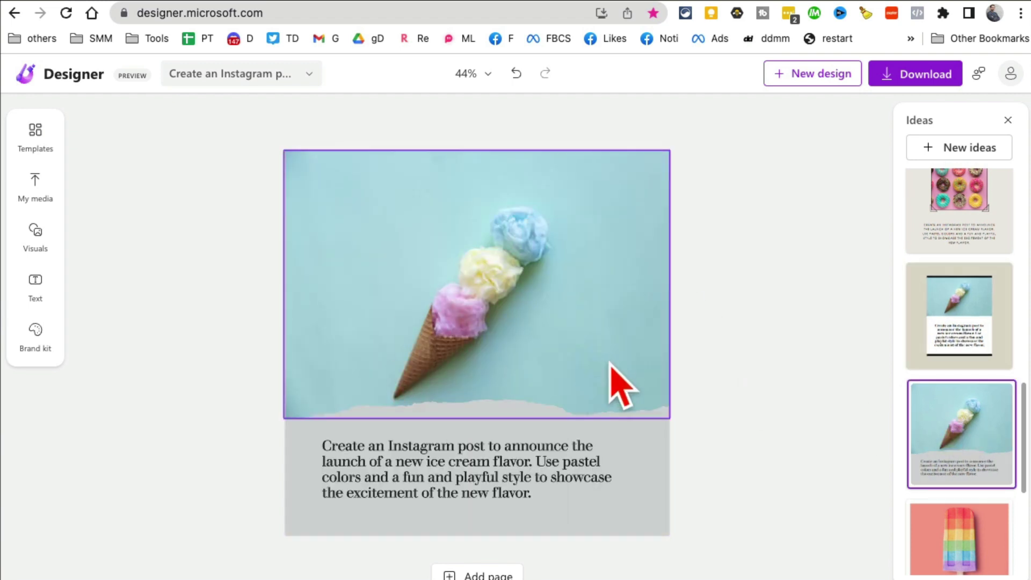
{"action": "scroll", "coordinate": [910, 415], "scroll_direction": "down", "scroll_amount": 1}
{"action": "scroll", "coordinate": [967, 423], "scroll_direction": "down", "scroll_amount": 3}
{"action": "left_click", "coordinate": [982, 428]}
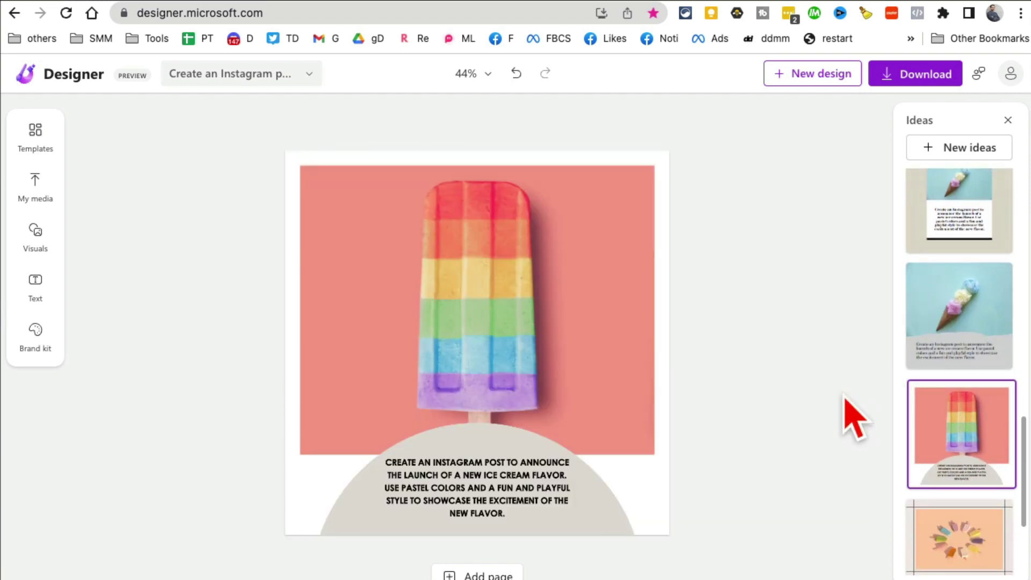
{"action": "left_click", "coordinate": [994, 338]}
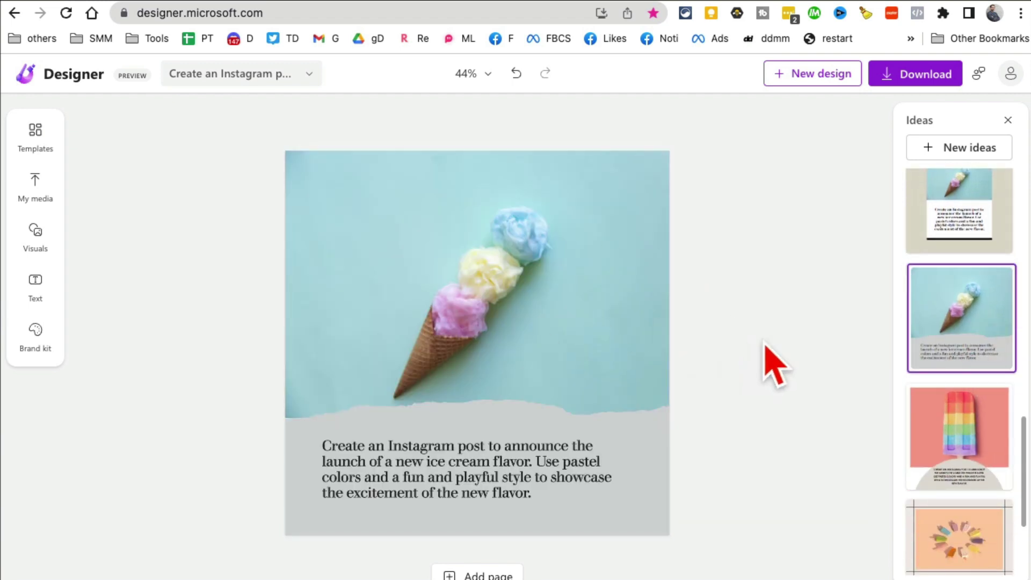
{"action": "left_click", "coordinate": [44, 145]}
{"action": "scroll", "coordinate": [225, 358], "scroll_direction": "down", "scroll_amount": 2}
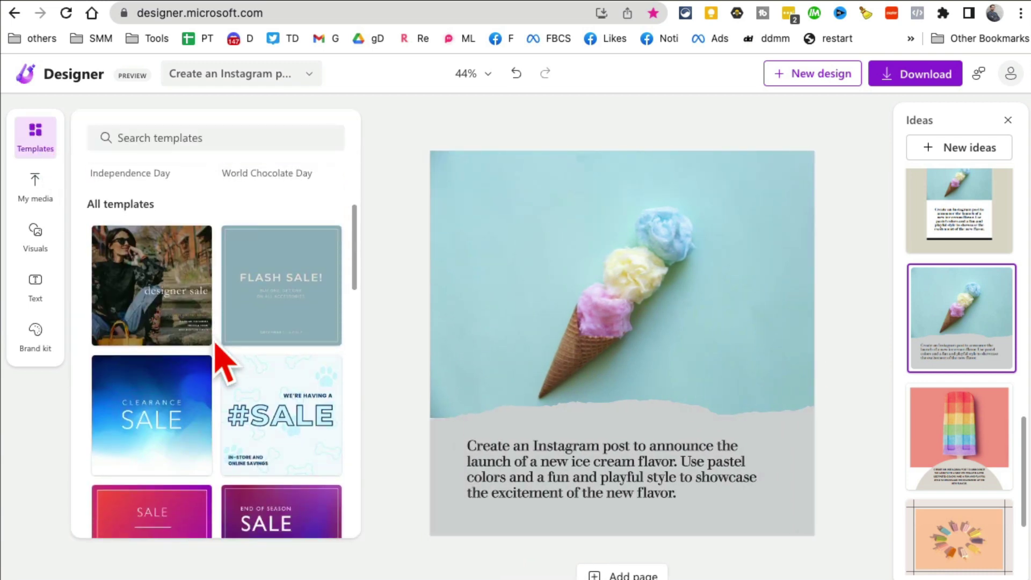
{"action": "left_click", "coordinate": [35, 194]}
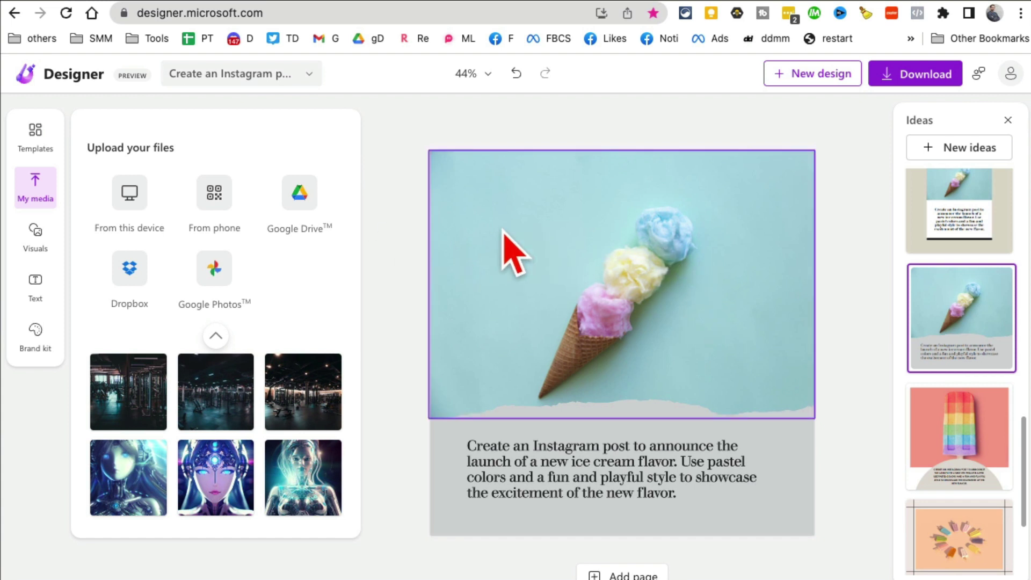
- Add the melting popsicle picture from Visuals, remove its background, and place it beside the cone
{"action": "left_click", "coordinate": [41, 241]}
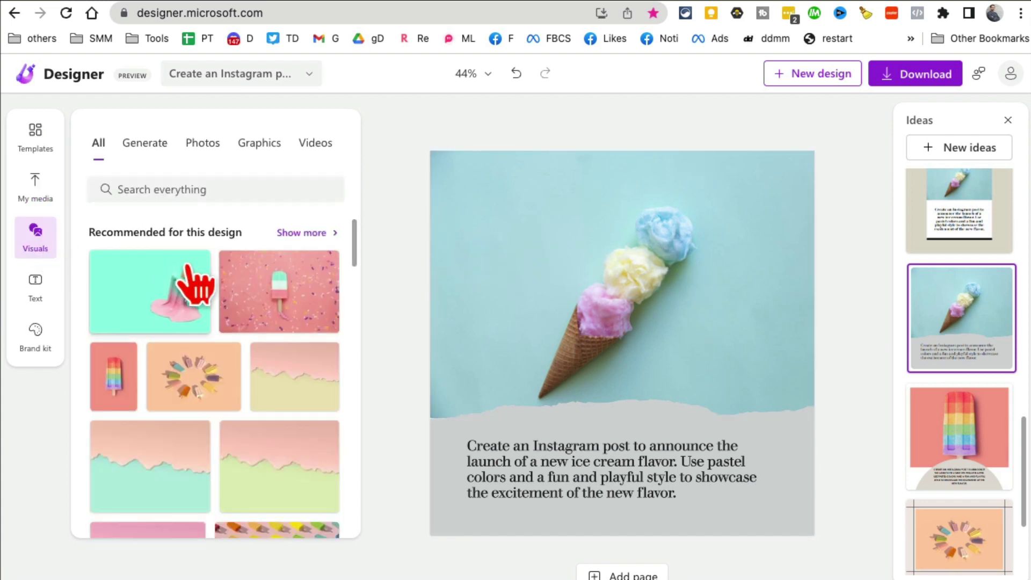
{"action": "scroll", "coordinate": [355, 261], "scroll_direction": "down", "scroll_amount": 3}
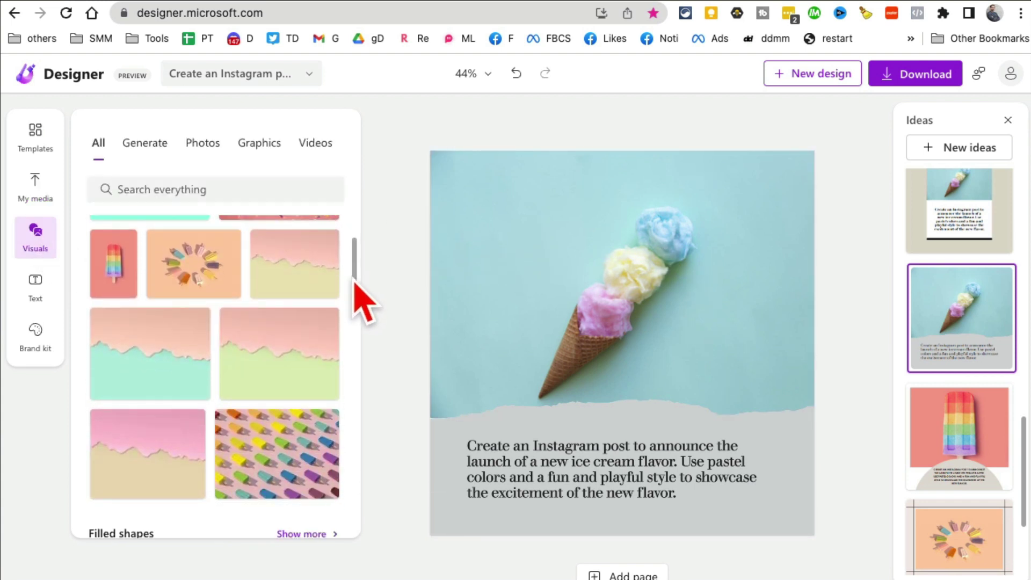
{"action": "scroll", "coordinate": [353, 234], "scroll_direction": "up", "scroll_amount": 3}
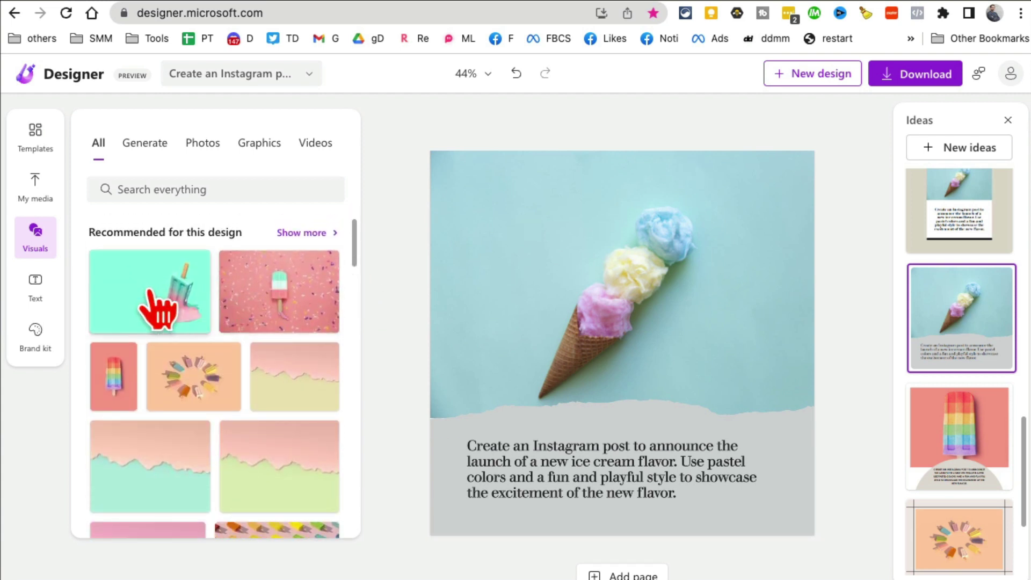
{"action": "left_click", "coordinate": [159, 310]}
{"action": "left_click_drag", "start_coordinate": [701, 352], "coordinate": [521, 226]}
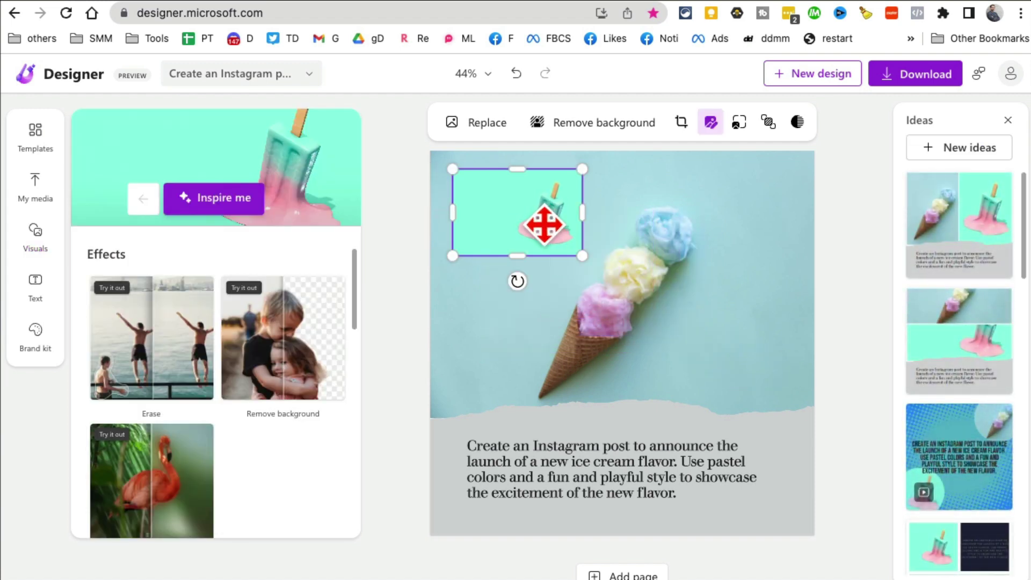
{"action": "left_click", "coordinate": [604, 128]}
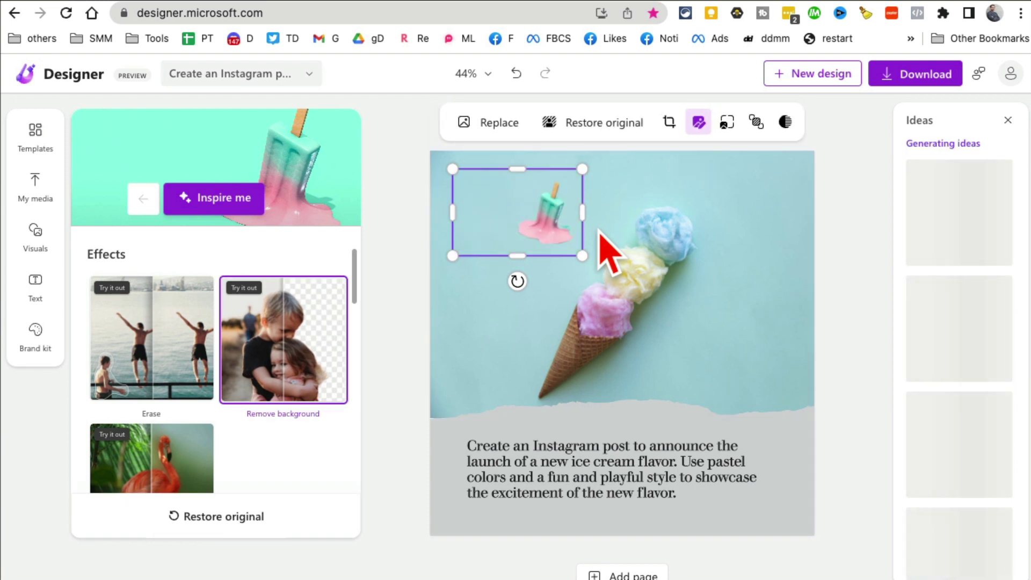
{"action": "left_click_drag", "start_coordinate": [583, 256], "coordinate": [674, 318]}
{"action": "mouse_move", "coordinate": [605, 270]}
{"action": "left_mouse_down"}
{"action": "mouse_move", "coordinate": [686, 367]}
{"action": "mouse_move", "coordinate": [717, 372]}
{"action": "left_mouse_up"}
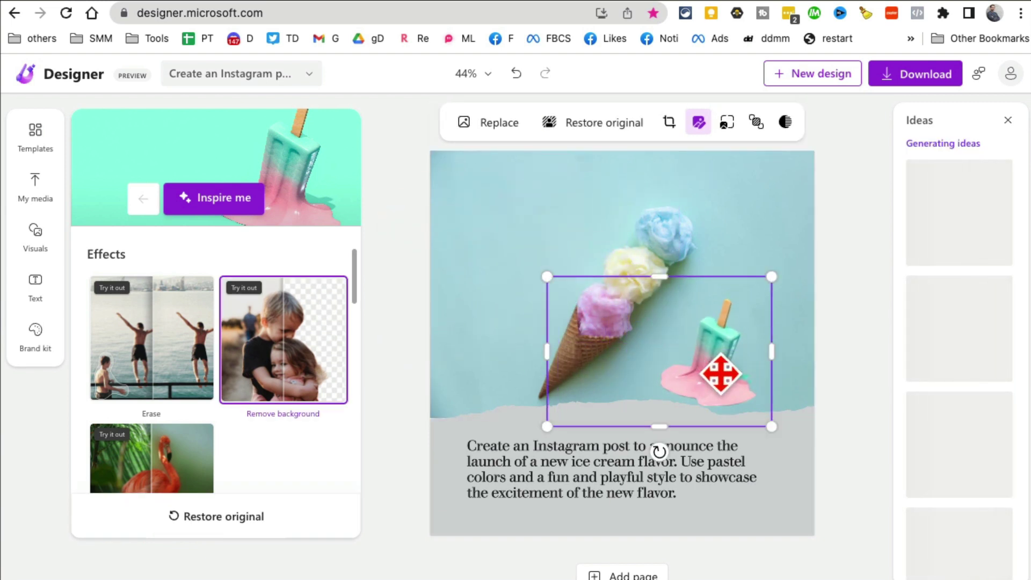
{"action": "left_click", "coordinate": [852, 389]}
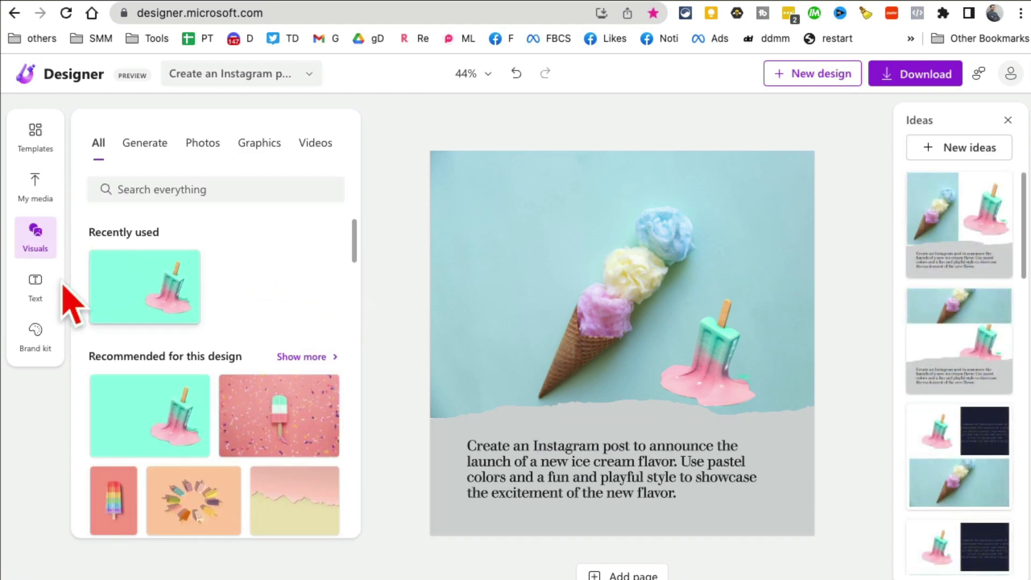
- Browse the generative image, stock photo, graphics and video options
{"action": "left_click", "coordinate": [154, 150]}
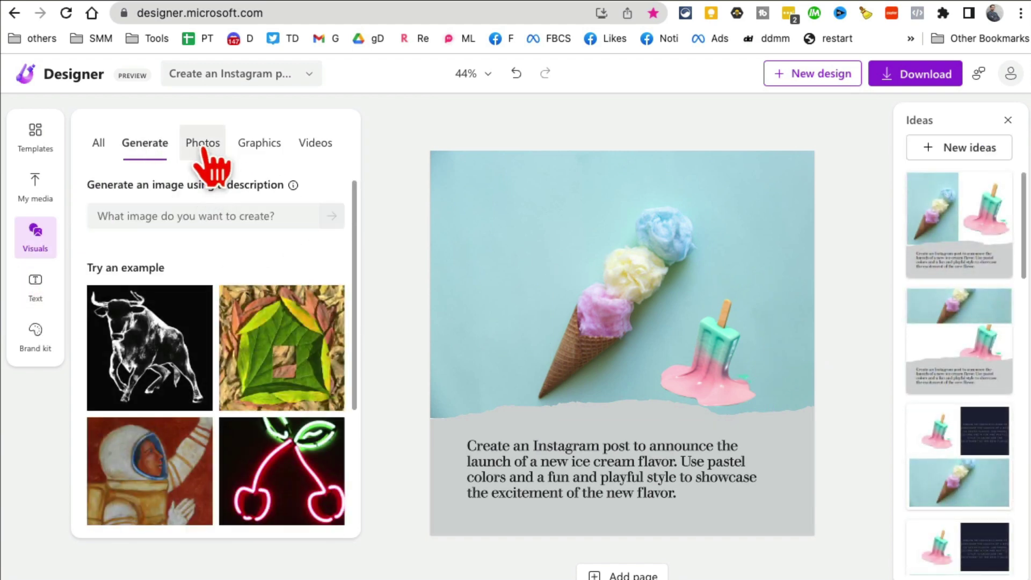
{"action": "left_click", "coordinate": [206, 153]}
{"action": "left_click_drag", "start_coordinate": [355, 249], "coordinate": [355, 351]}
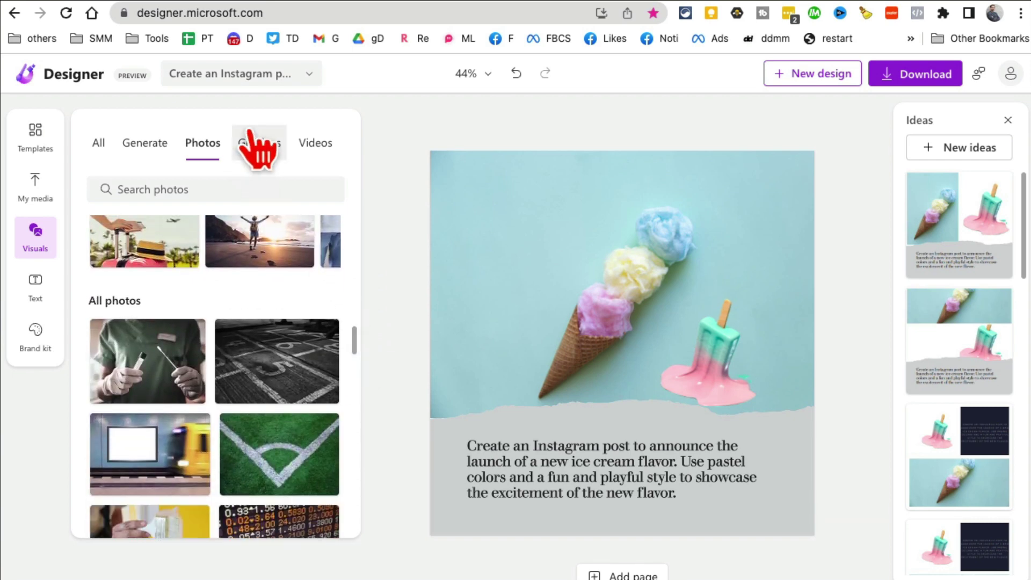
{"action": "left_click", "coordinate": [256, 143]}
{"action": "left_click", "coordinate": [314, 145]}
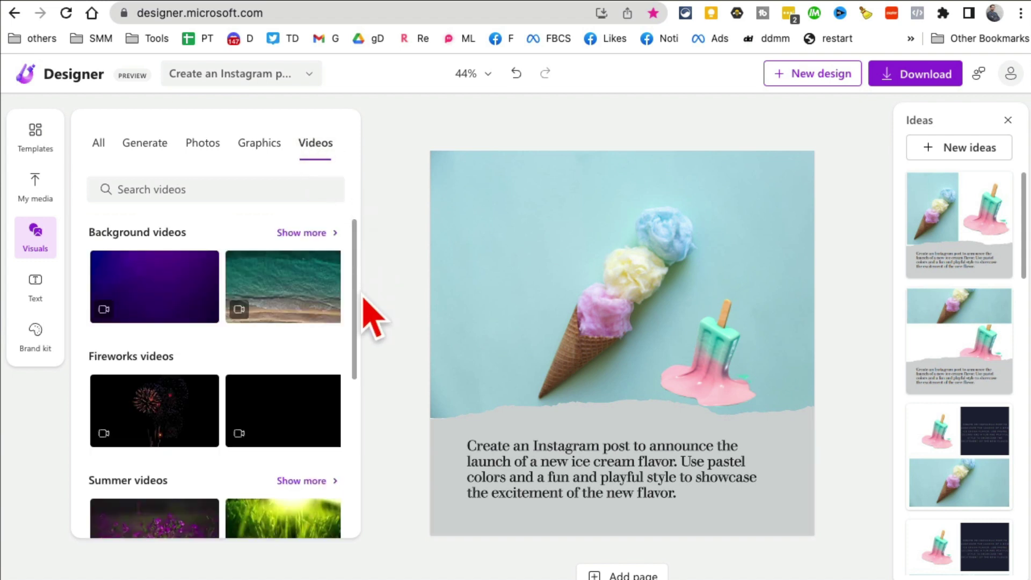
{"action": "left_click_drag", "start_coordinate": [362, 298], "coordinate": [356, 430]}
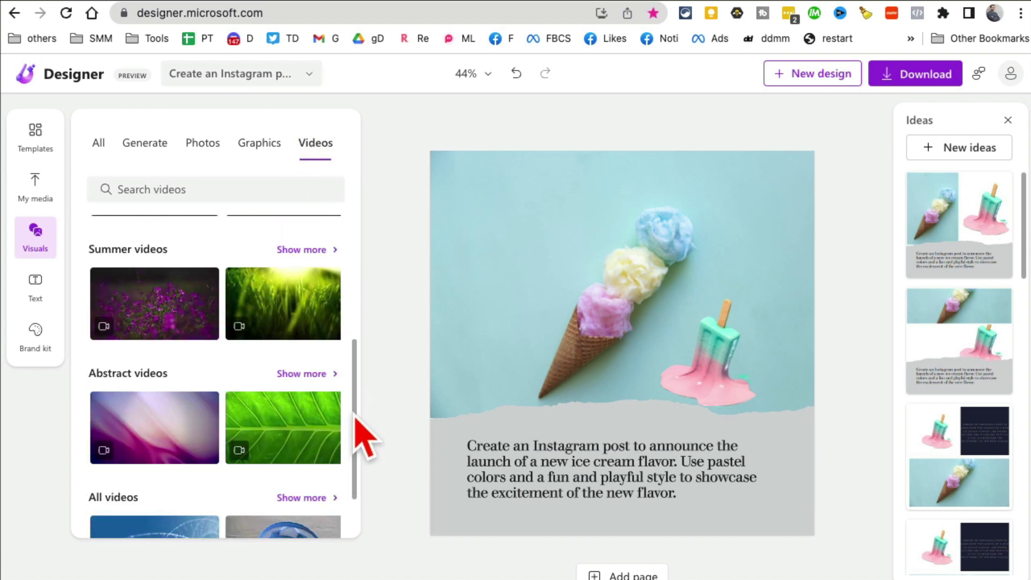
- Place the 'Seasonal Sale' script text at the post's top-left and view brand kit styles
{"action": "left_click", "coordinate": [46, 297]}
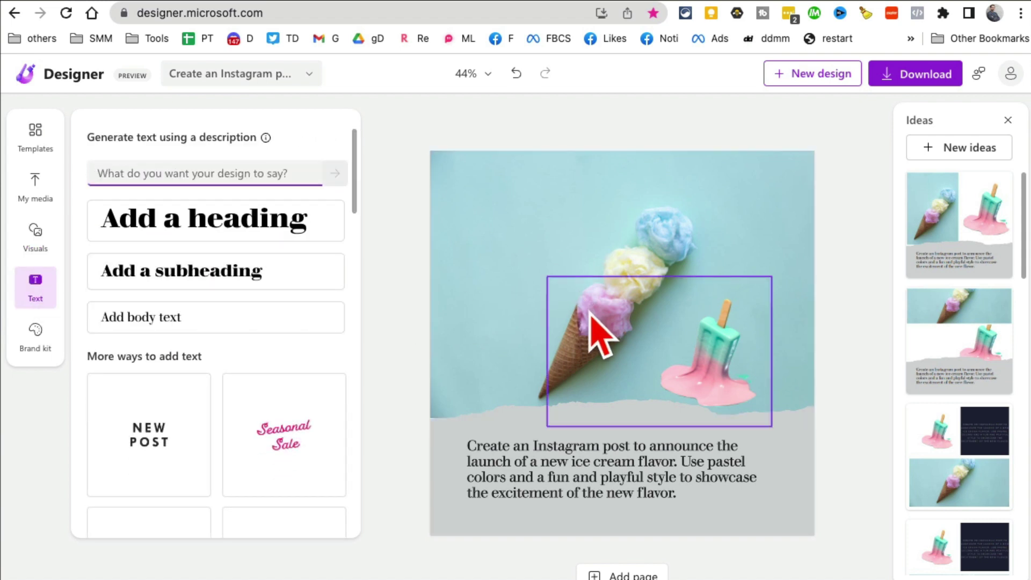
{"action": "mouse_move", "coordinate": [285, 436]}
{"action": "left_mouse_down"}
{"action": "mouse_move", "coordinate": [610, 362]}
{"action": "mouse_move", "coordinate": [552, 239]}
{"action": "mouse_move", "coordinate": [570, 224]}
{"action": "left_mouse_up"}
{"action": "left_click", "coordinate": [846, 258]}
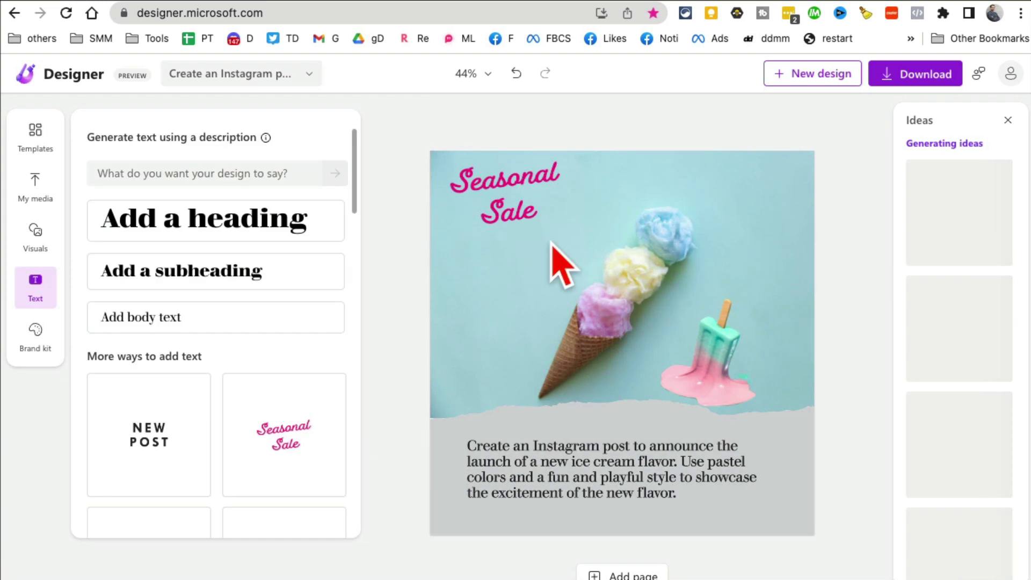
{"action": "left_click", "coordinate": [30, 345]}
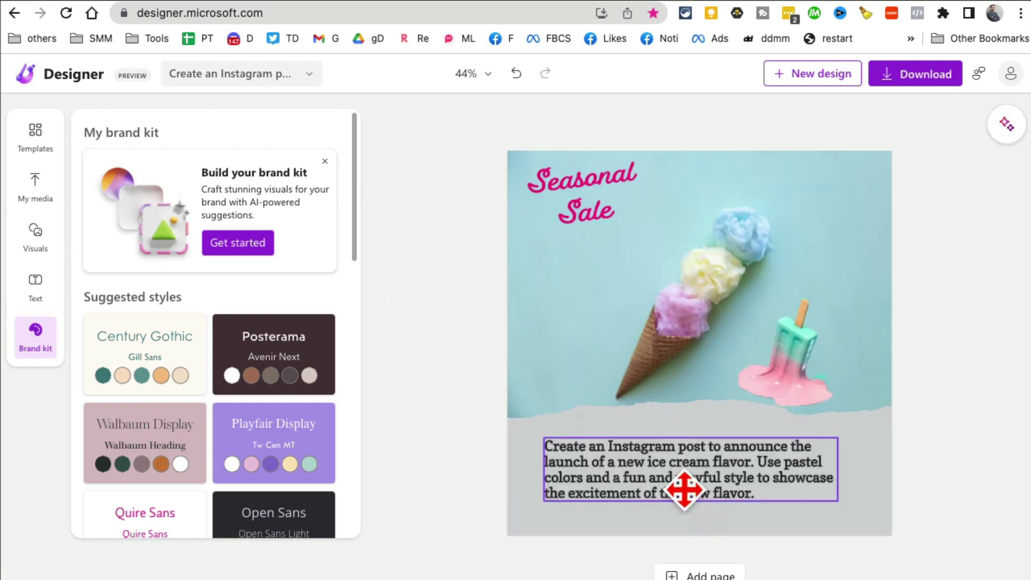
- Rewrite the body as 'Come and try our new falvor this summer....' in Copse, centred
{"action": "left_click", "coordinate": [657, 465]}
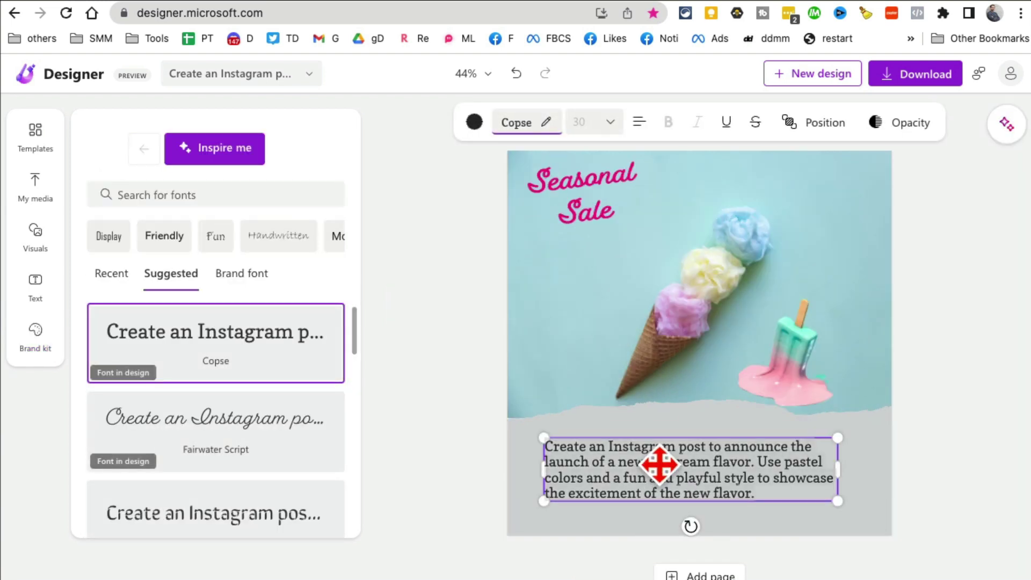
{"action": "type", "text": "C"}
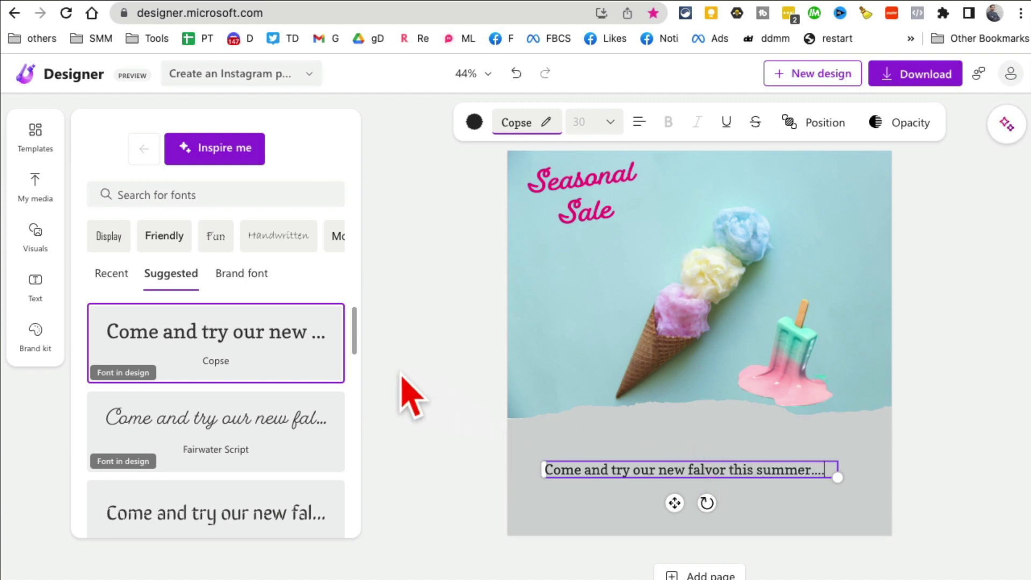
{"action": "left_click", "coordinate": [166, 240]}
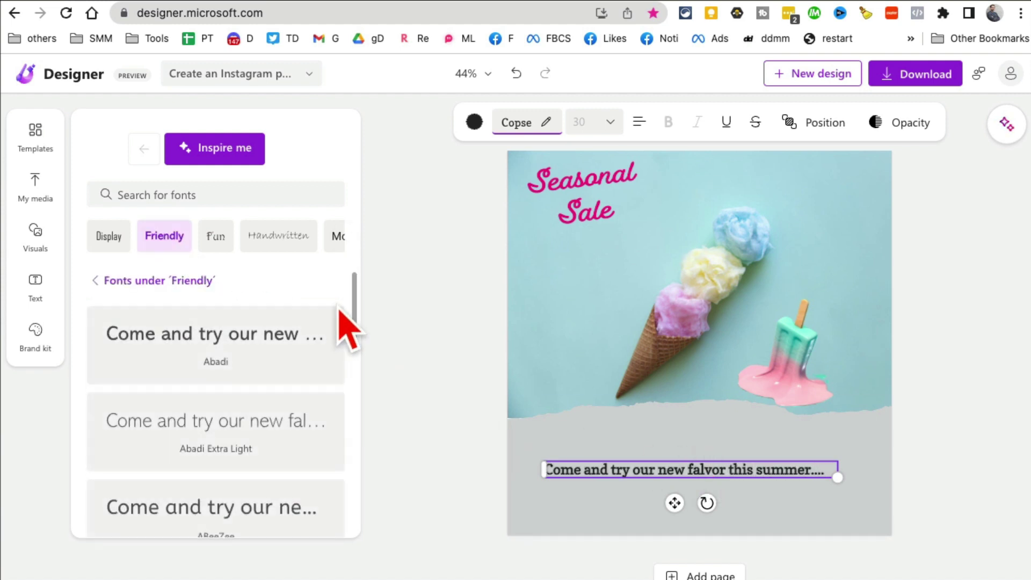
{"action": "left_click_drag", "start_coordinate": [357, 339], "coordinate": [363, 425]}
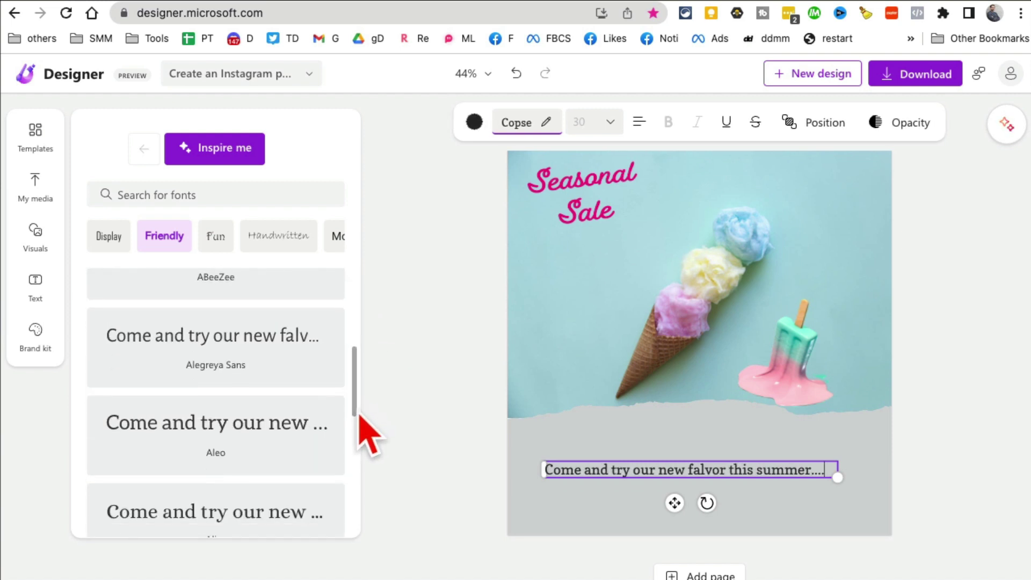
{"action": "left_click", "coordinate": [948, 507]}
{"action": "left_click_drag", "start_coordinate": [741, 475], "coordinate": [759, 479]}
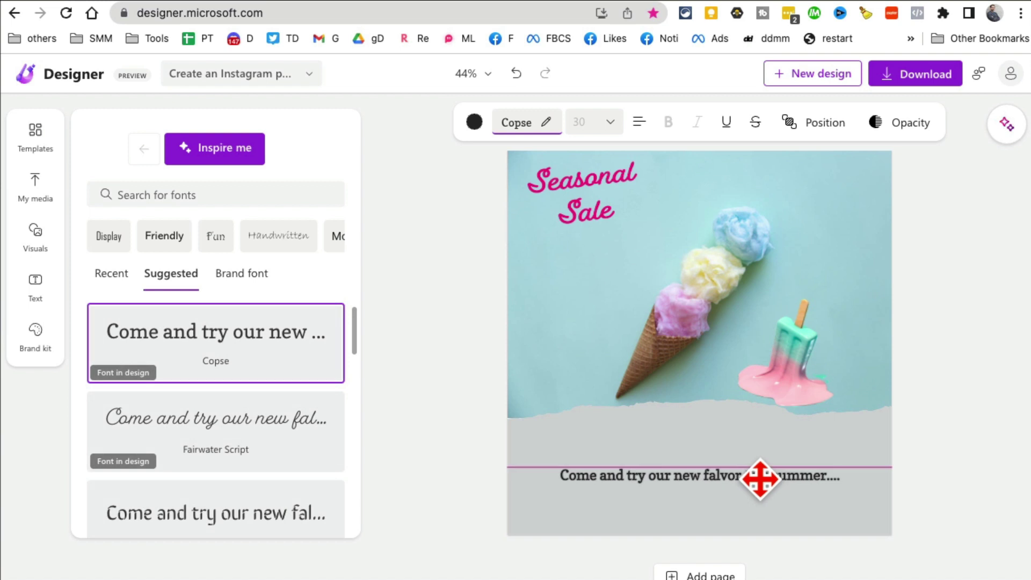
{"action": "left_click", "coordinate": [948, 461]}
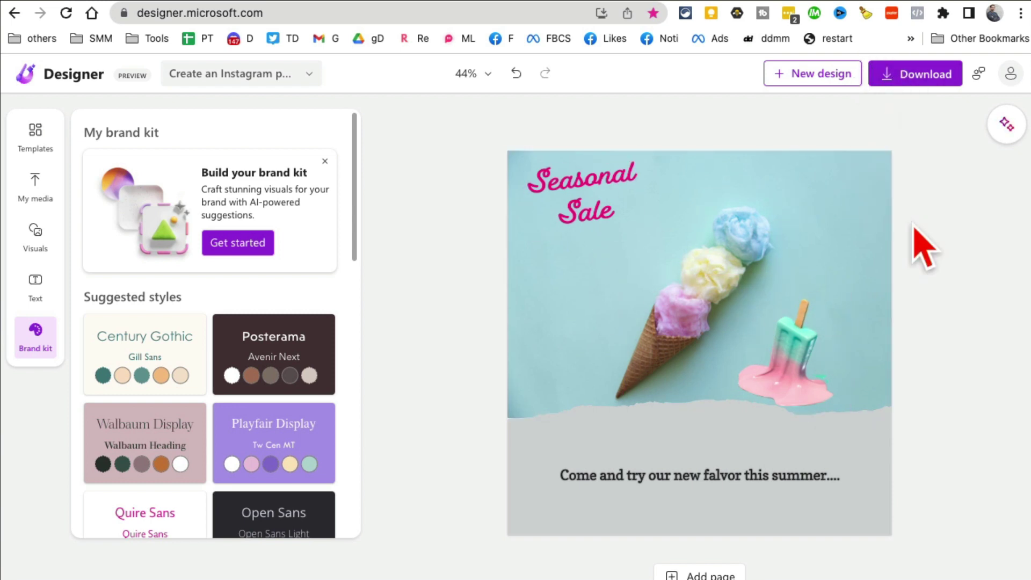
- Start a new design and focus the 'Describe the design' box
{"action": "left_click", "coordinate": [802, 84]}
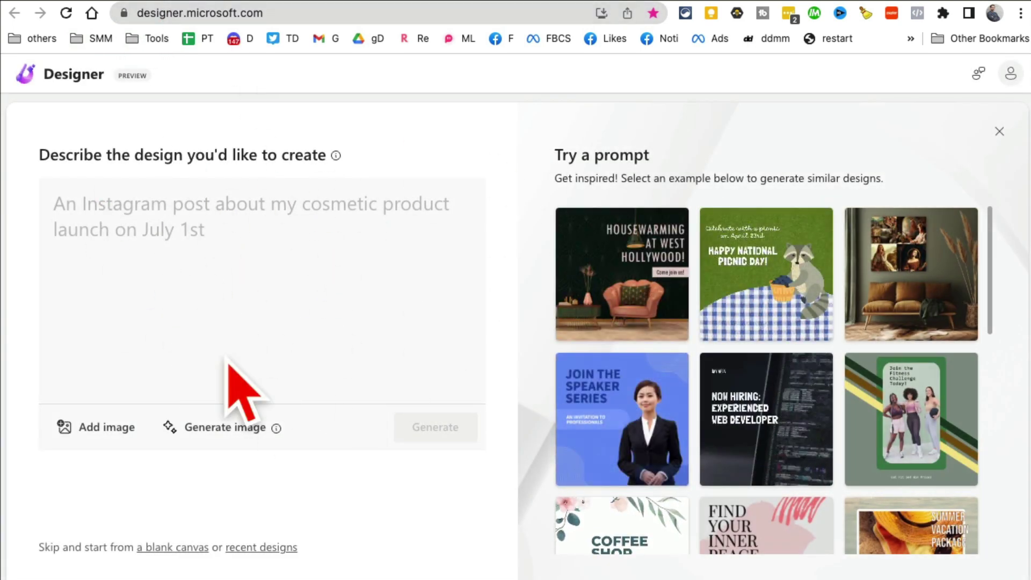
{"action": "left_click", "coordinate": [161, 212]}
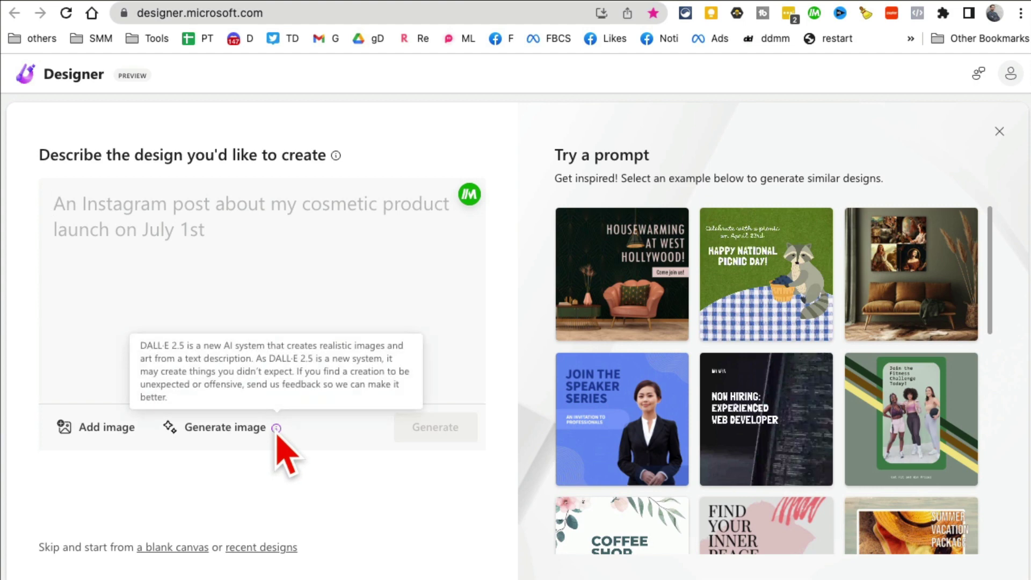
- Generate 'ice cream colors' images and attach the third pastel scoops image to the prompt
{"action": "left_click", "coordinate": [238, 430]}
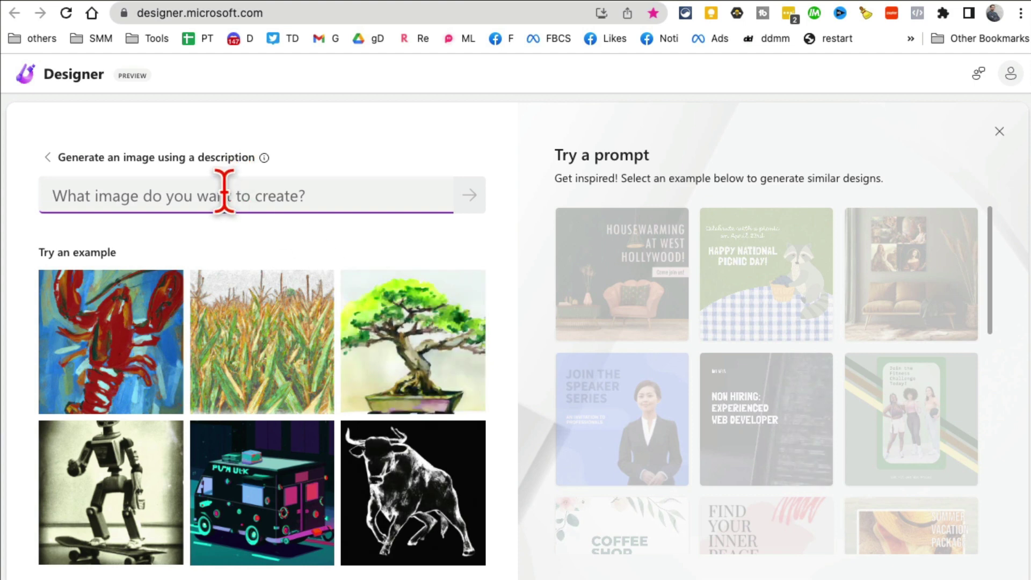
{"action": "type", "text": "ice cream"}
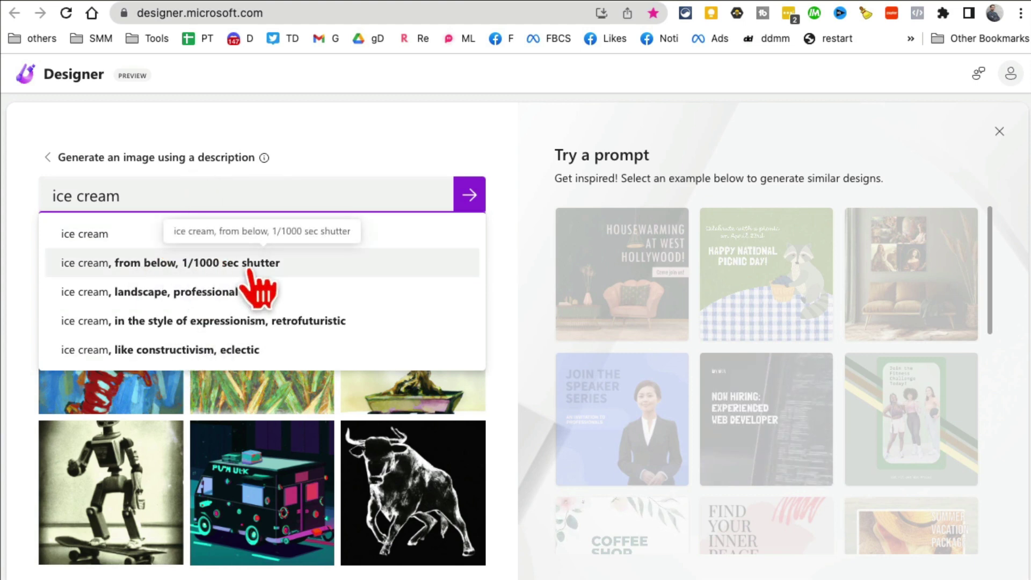
{"action": "key", "text": "Escape"}
{"action": "left_click", "coordinate": [230, 194]}
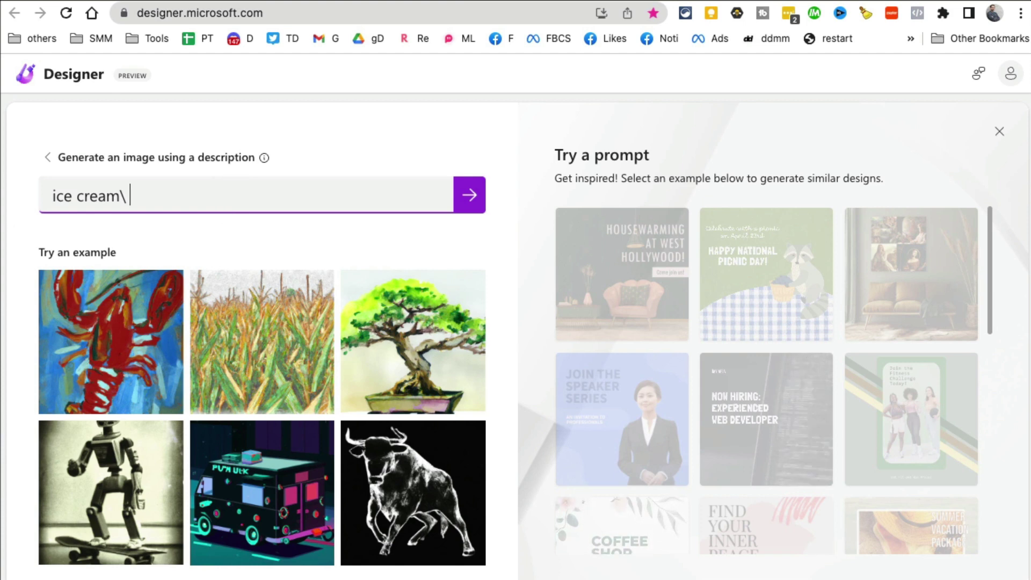
{"action": "key", "text": "BackSpace"}
{"action": "key", "text": "BackSpace"}
{"action": "type", "text": "m"}
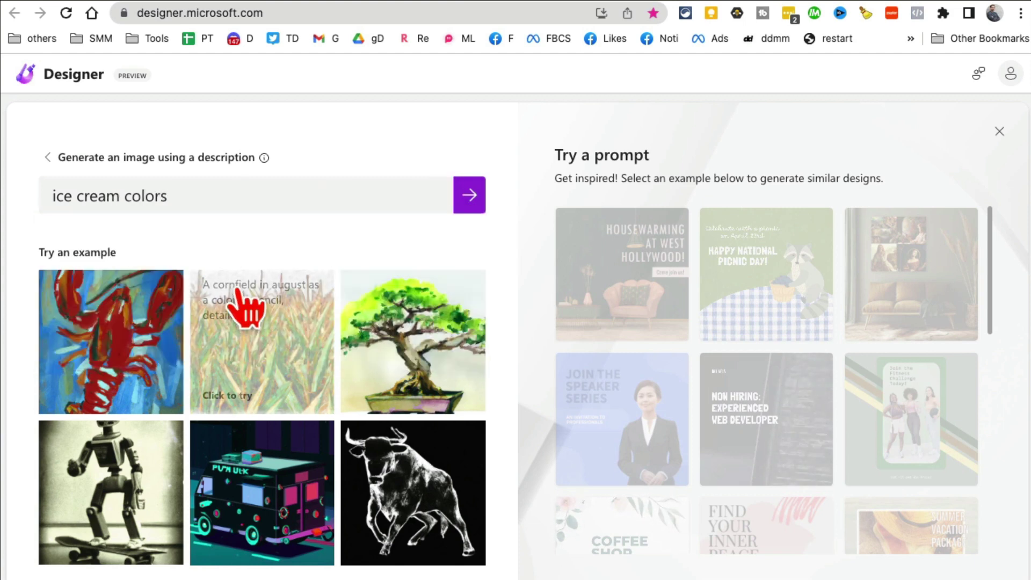
{"action": "left_click", "coordinate": [475, 198]}
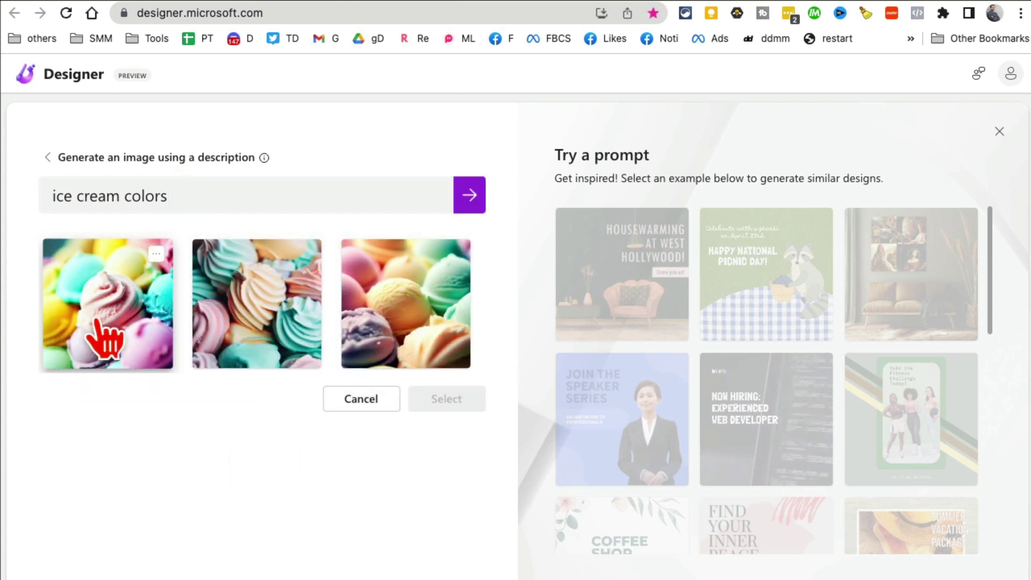
{"action": "left_click", "coordinate": [419, 321]}
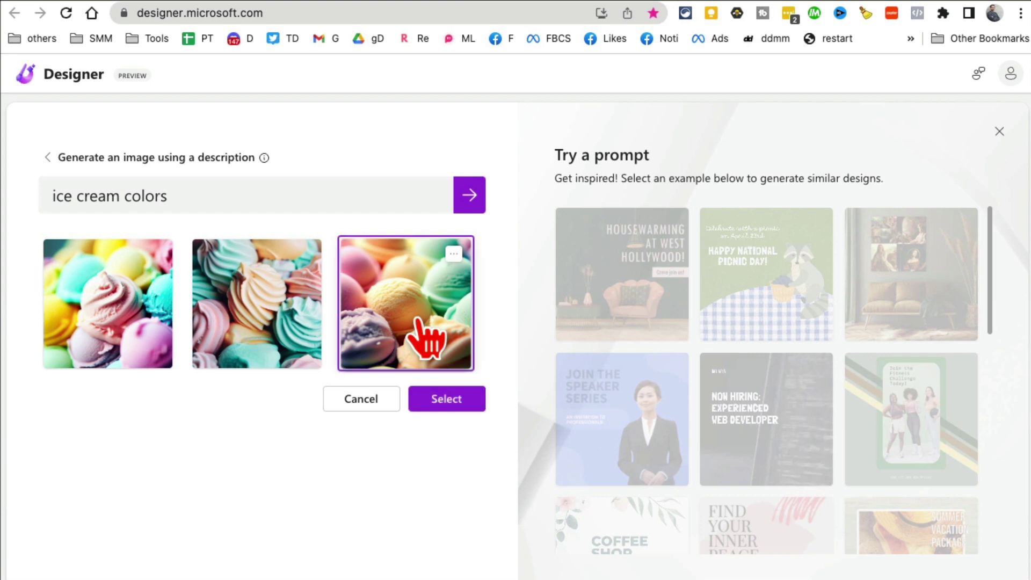
{"action": "left_click", "coordinate": [448, 402]}
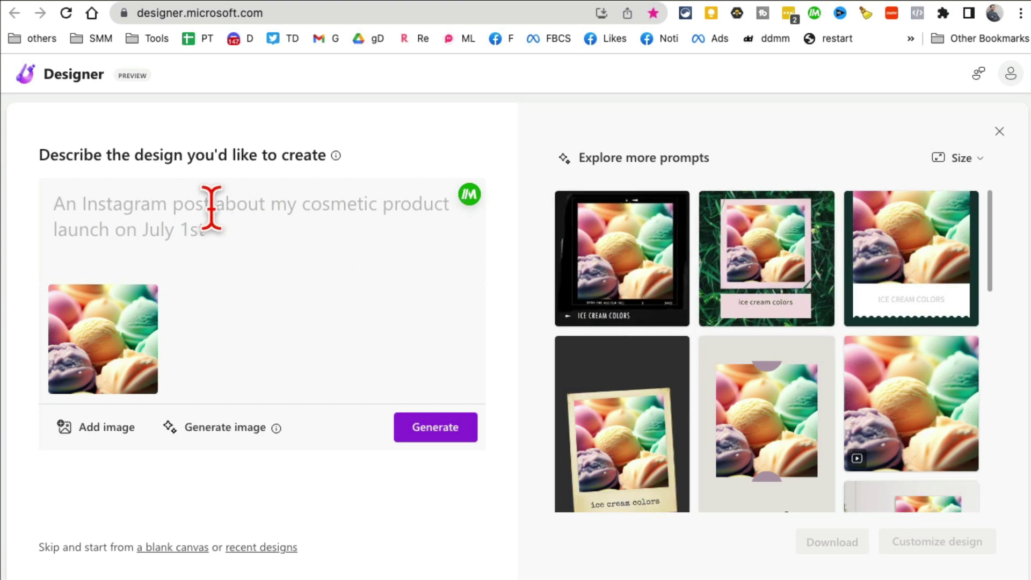
{"action": "scroll", "coordinate": [874, 419], "scroll_direction": "down", "scroll_amount": 3}
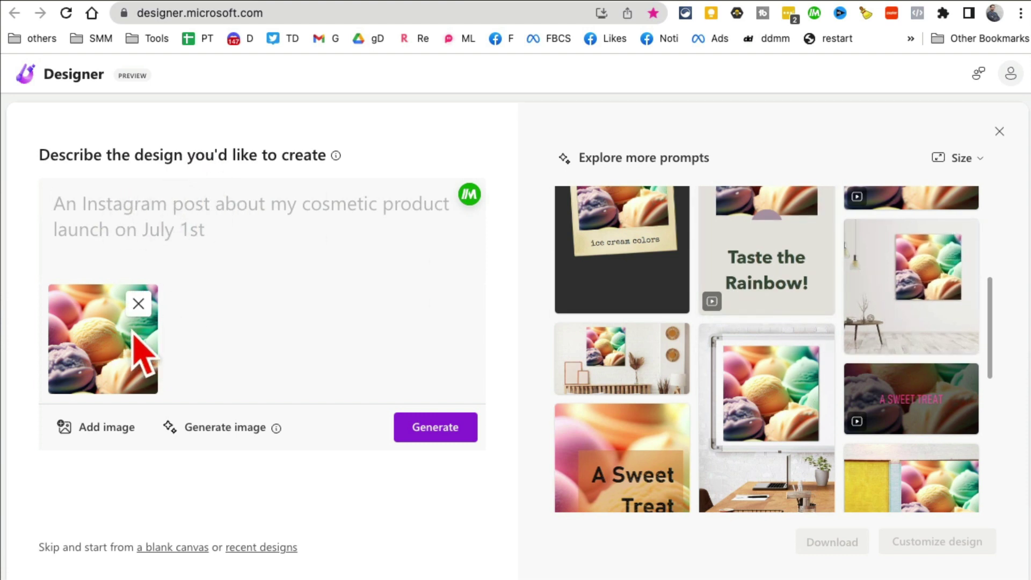
{"action": "mouse_move", "coordinate": [911, 287]}
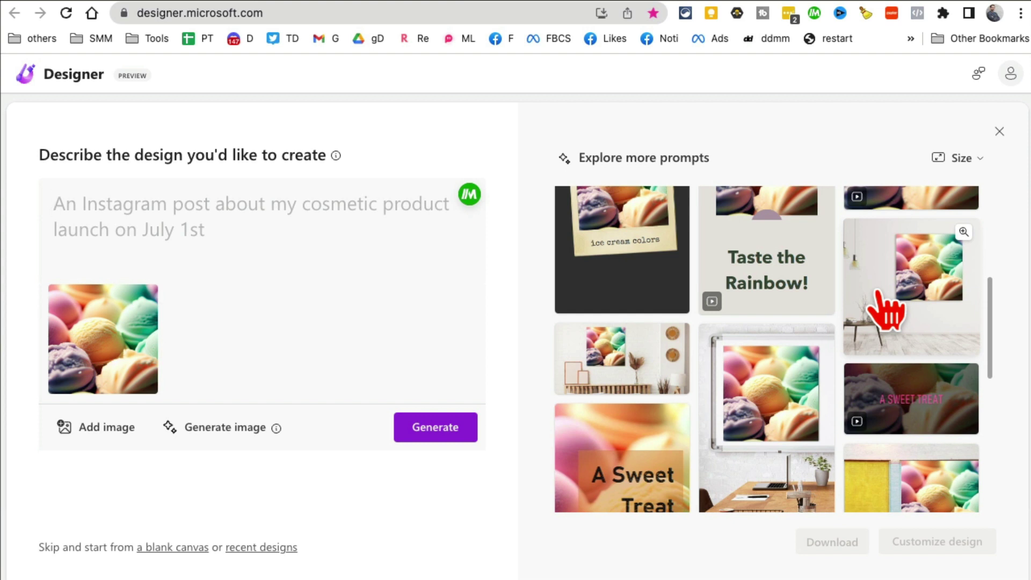
{"action": "scroll", "coordinate": [886, 310], "scroll_direction": "down", "scroll_amount": 2}
{"action": "scroll", "coordinate": [886, 311], "scroll_direction": "down", "scroll_amount": 2}
{"action": "scroll", "coordinate": [890, 314], "scroll_direction": "down", "scroll_amount": 2}
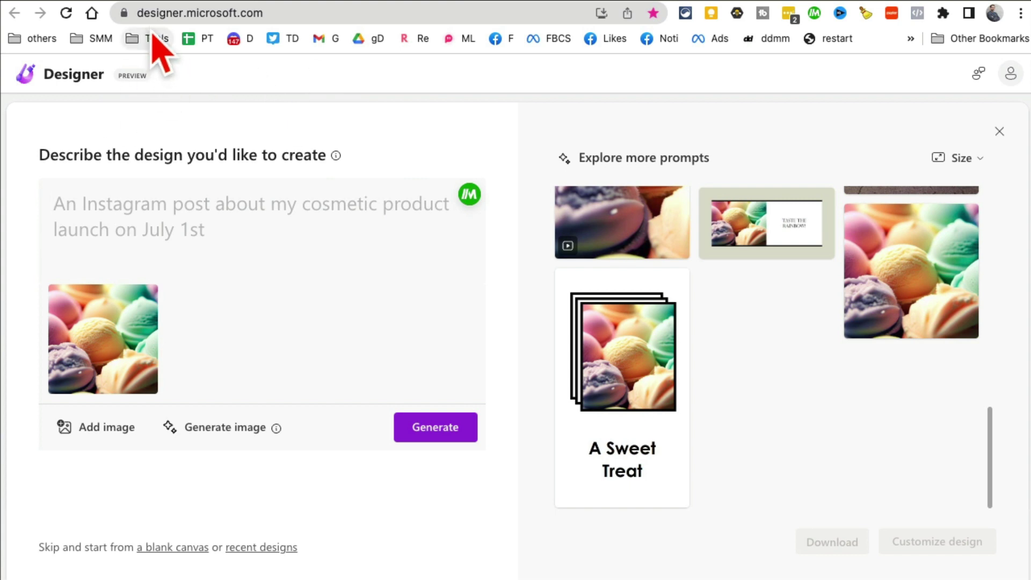
{"action": "left_click", "coordinate": [276, 18]}
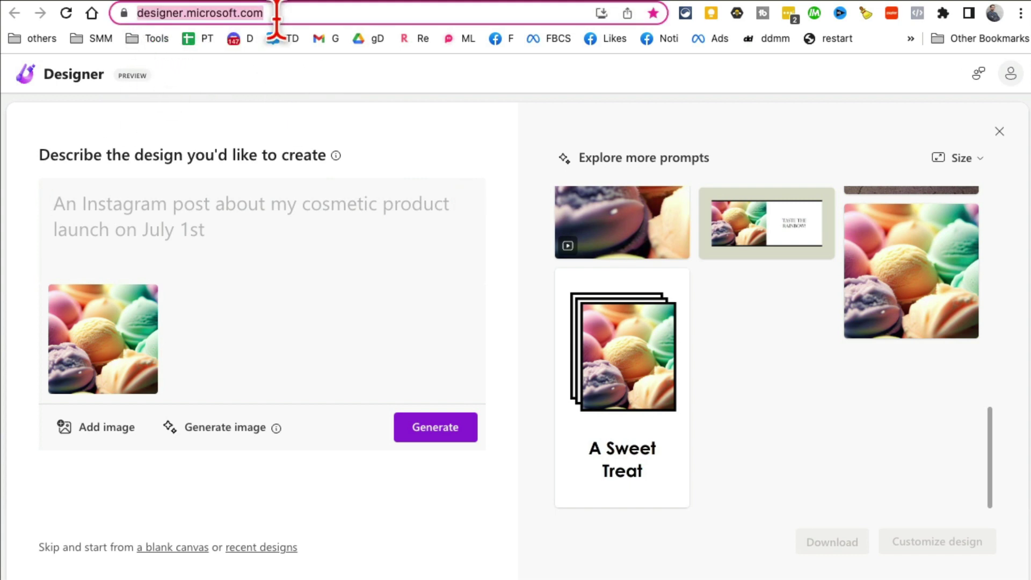